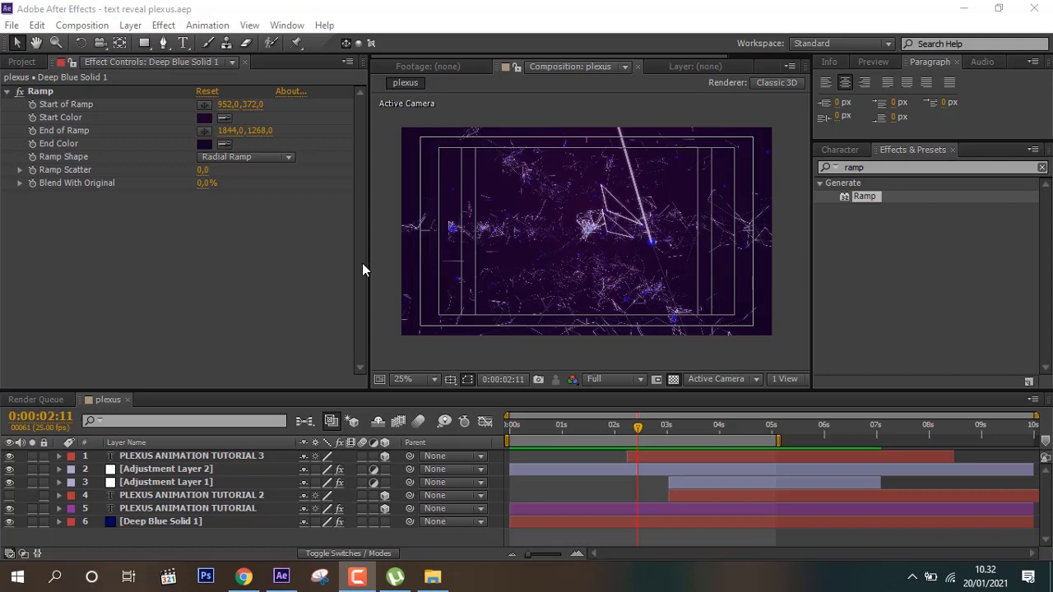
Step: Play a RAM preview of the finished plexus text-reveal animation
click(103, 25)
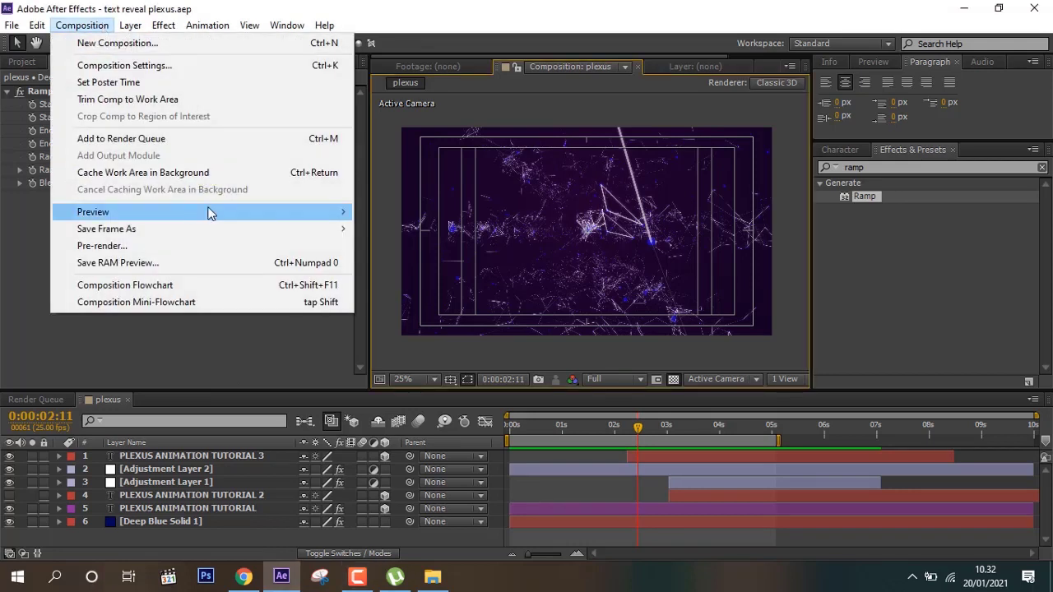
mouse_move(210, 214)
click(414, 211)
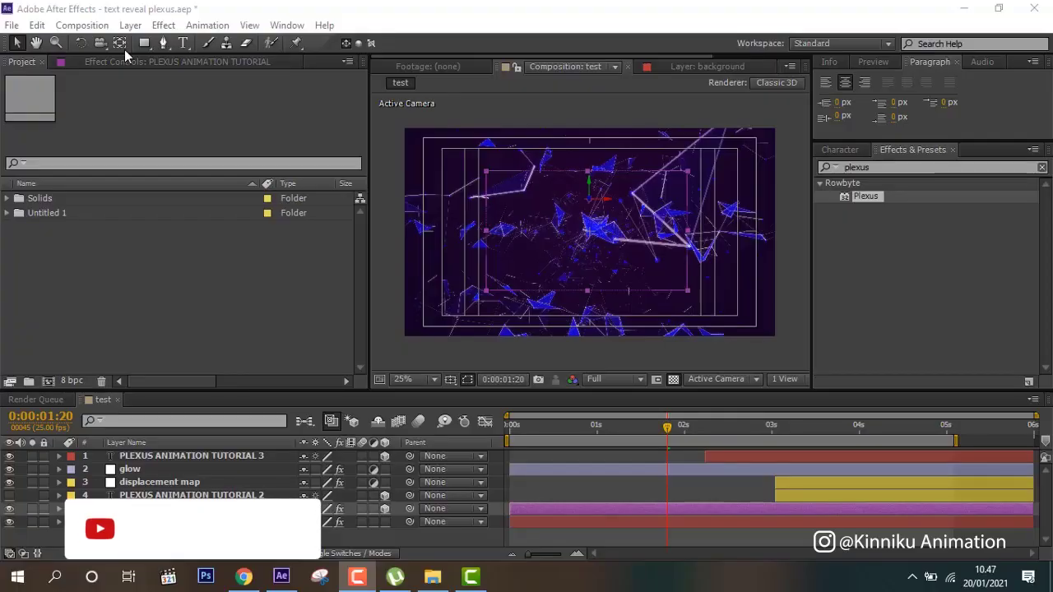
Step: Begin creating a new composition from the Composition menu
click(82, 25)
click(115, 43)
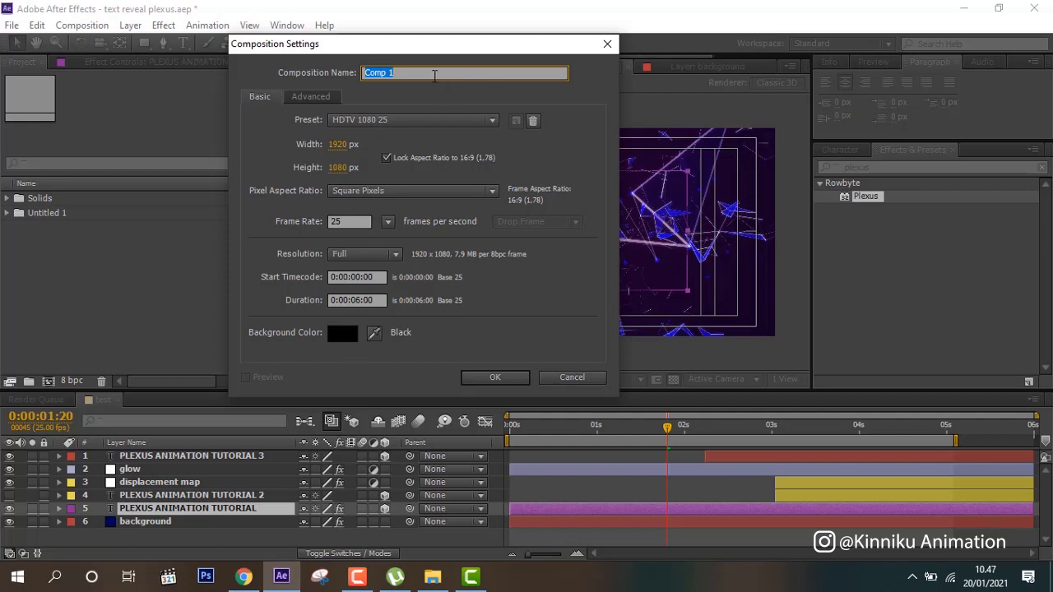
Step: Name the new composition 'plexus', confirm it, and start a text layer in the frame
text(plexus)
key(Return)
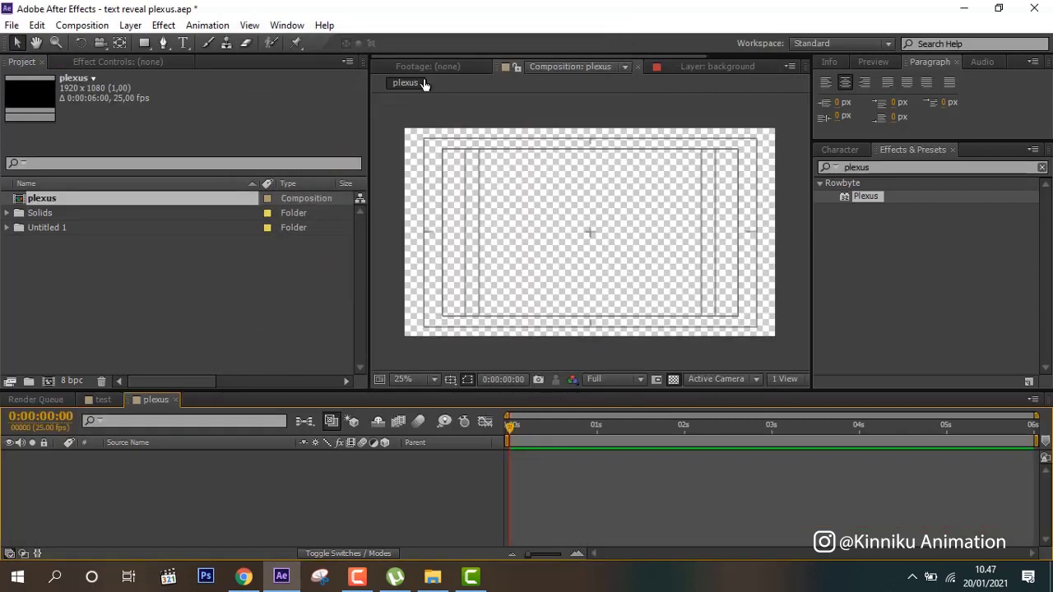
click(182, 43)
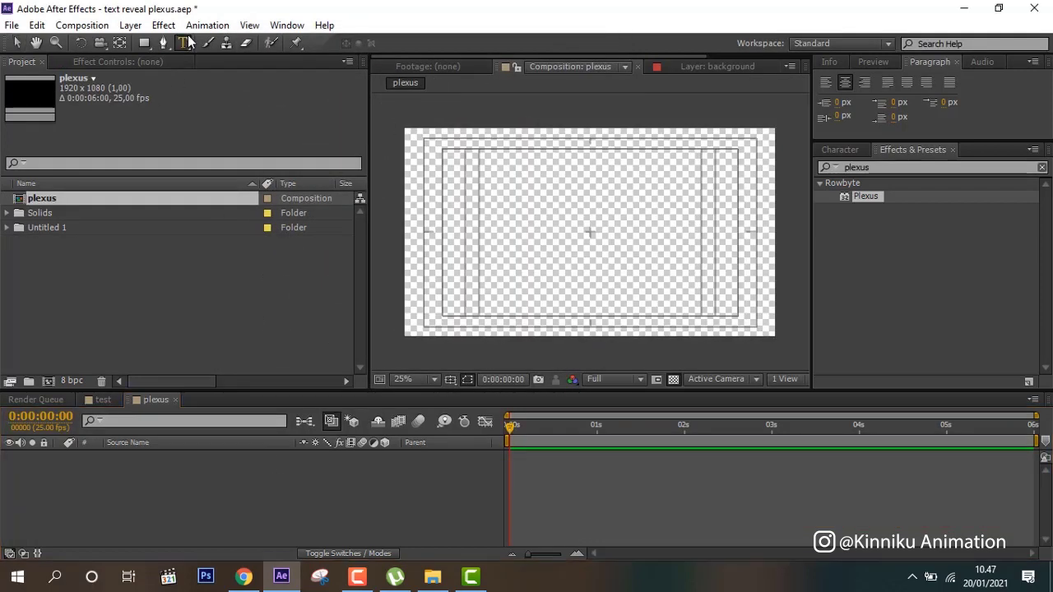
click(562, 185)
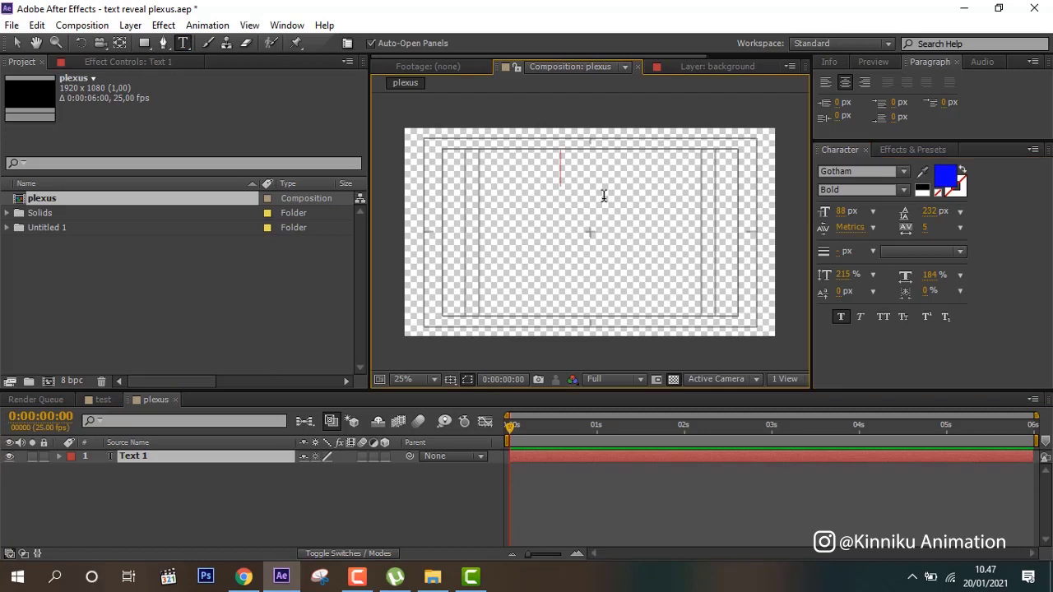
Step: Type TEXT, REVEAL and PLEXUS on three separate lines and finish the text layer
text(text)
key(BackSpace)
key(BackSpace)
key(BackSpace)
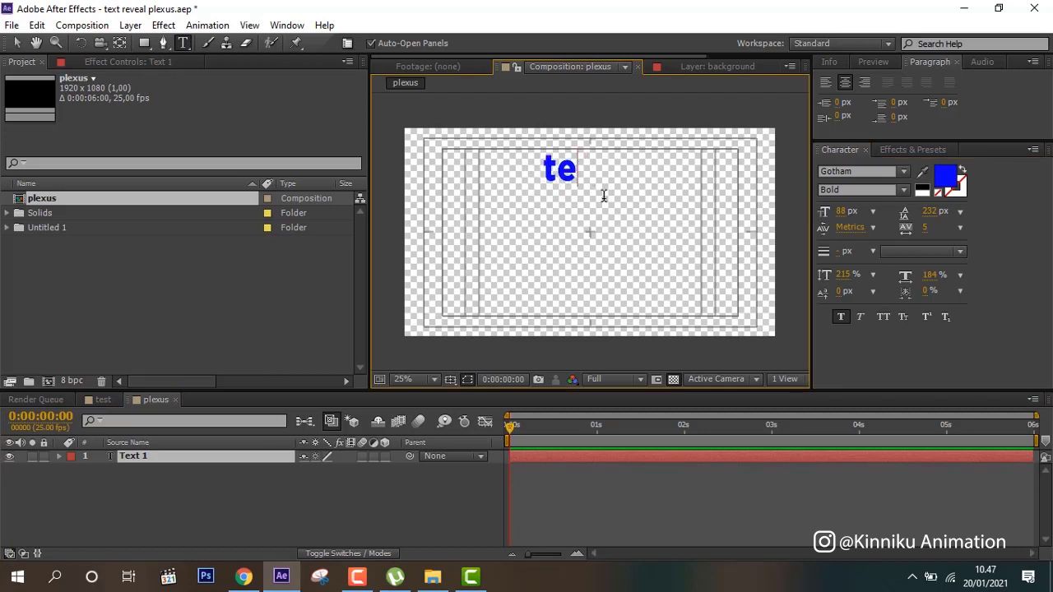
key(BackSpace)
text(TEXT)
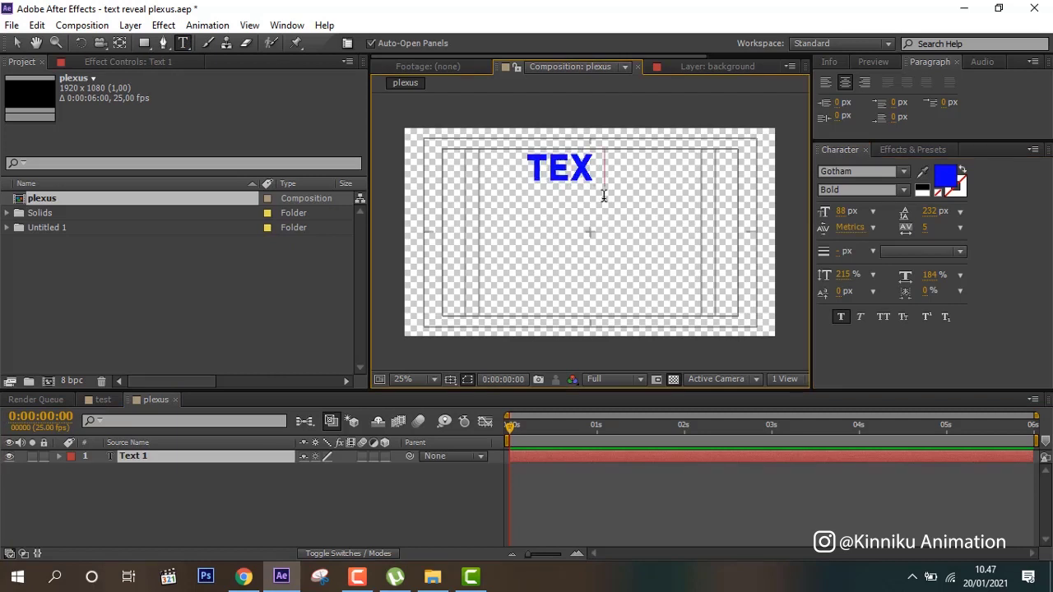
key(Return)
text(REVE)
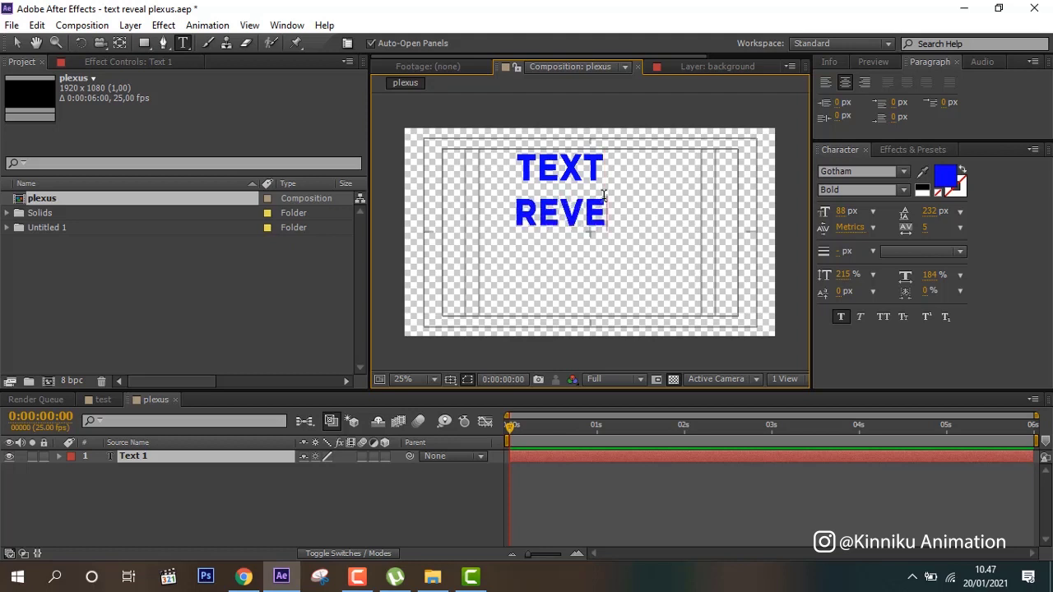
text(AL)
key(Return)
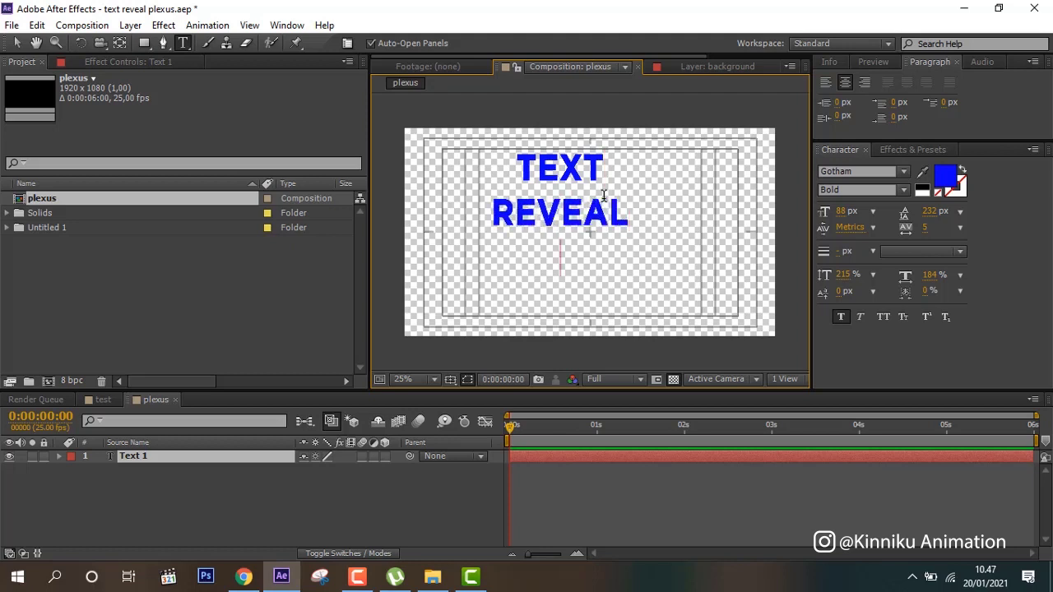
text(PLEXUS)
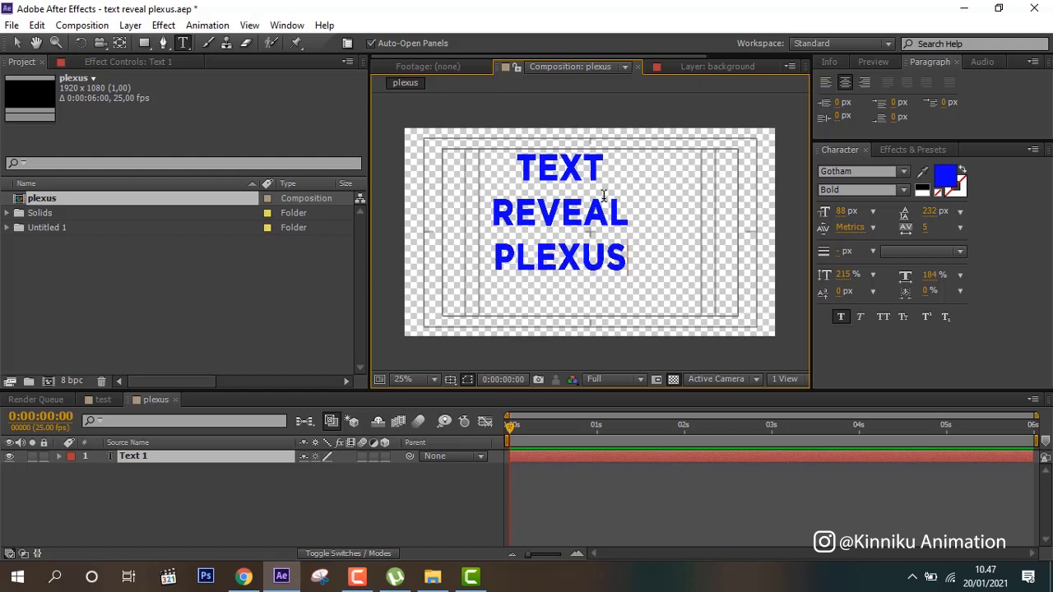
click(16, 44)
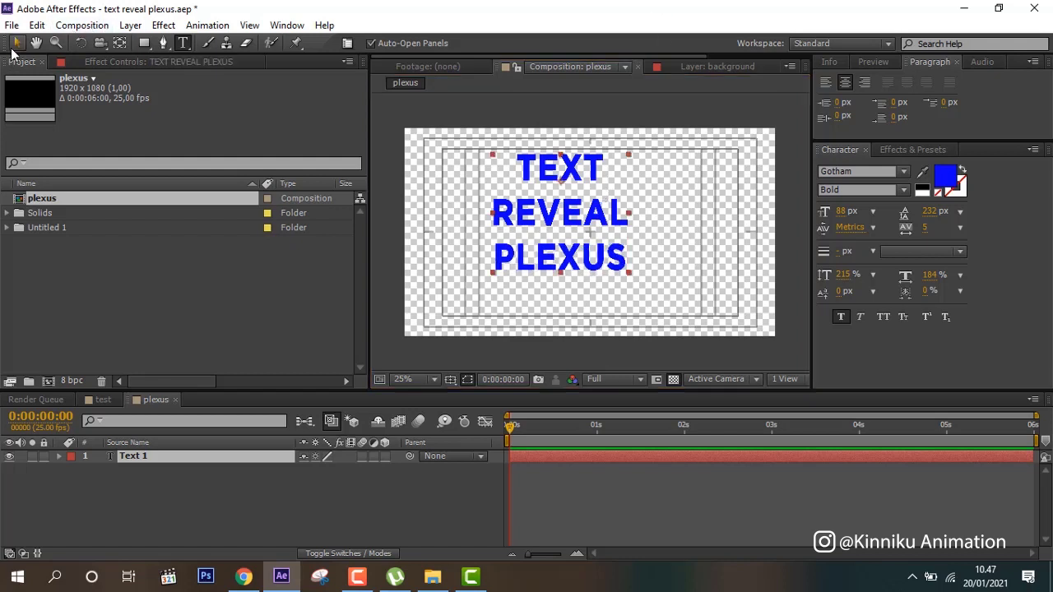
Step: Centre the text block and apply the Rowbyte Plexus effect to the text layer
drag(564, 204, 603, 236)
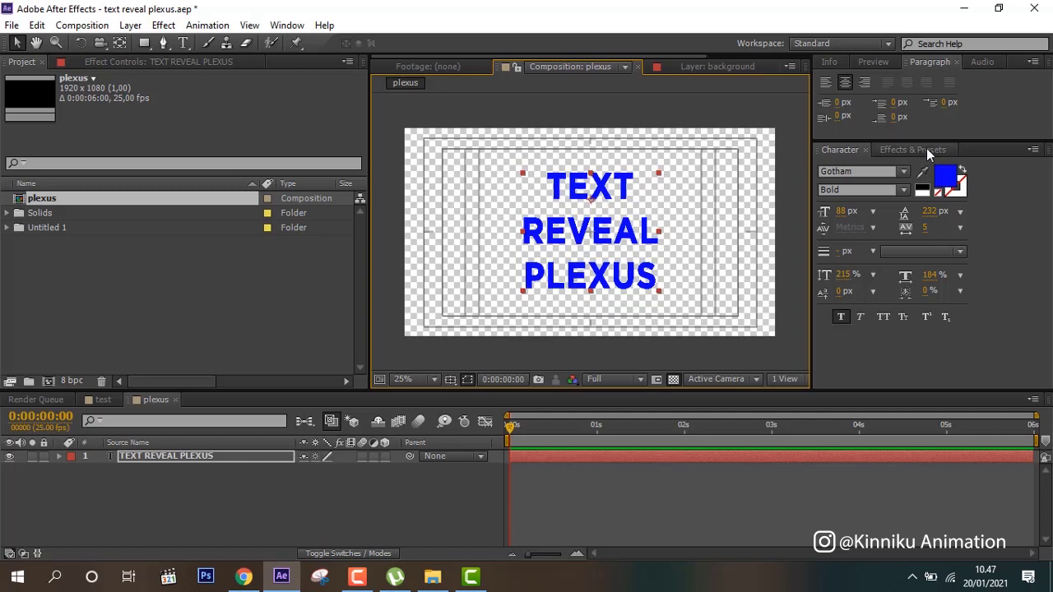
click(926, 148)
click(872, 167)
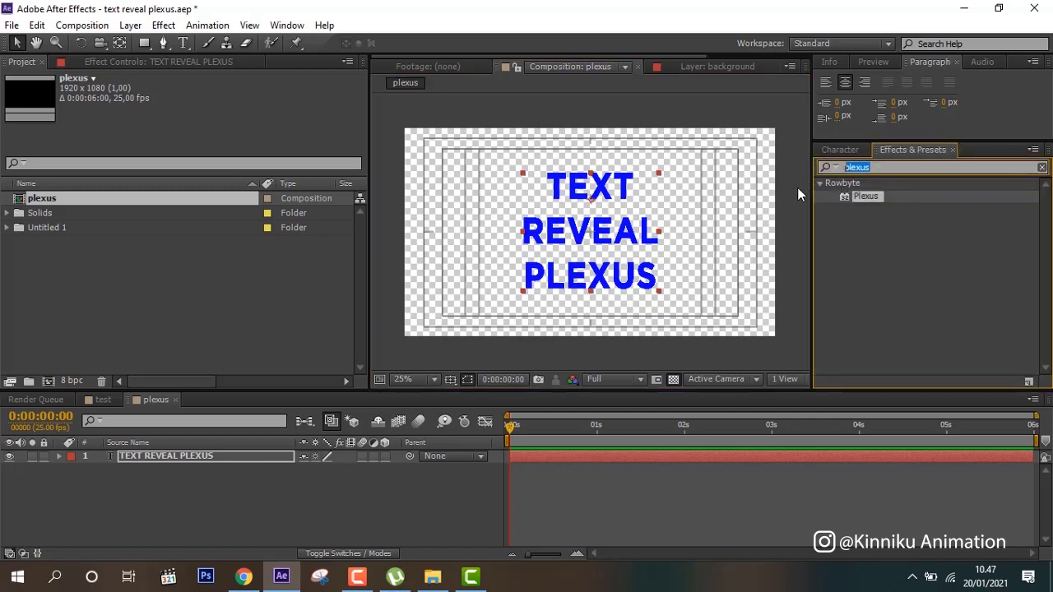
click(208, 457)
double_click(868, 200)
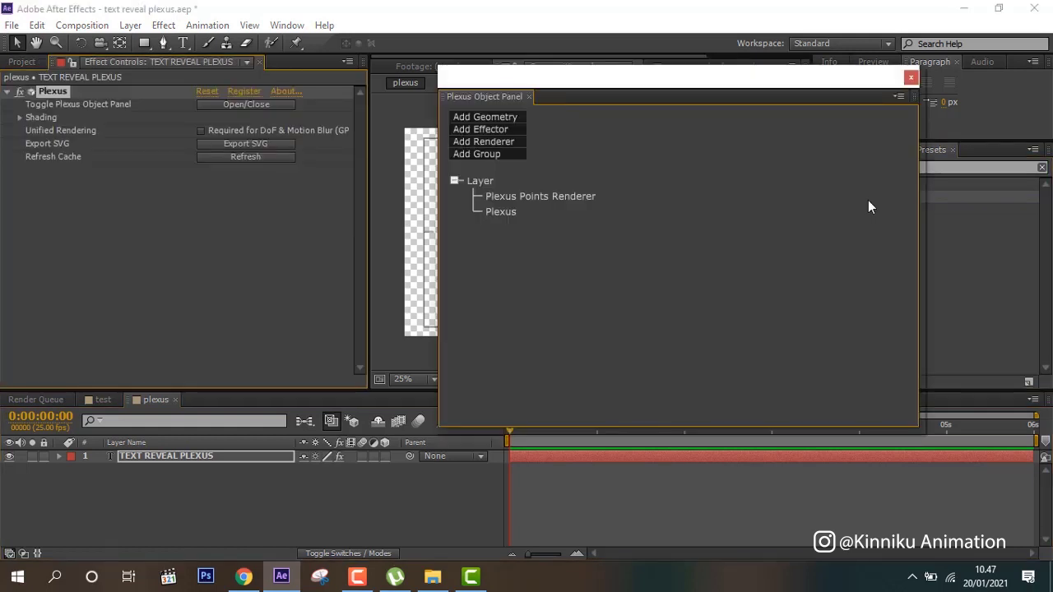
click(911, 77)
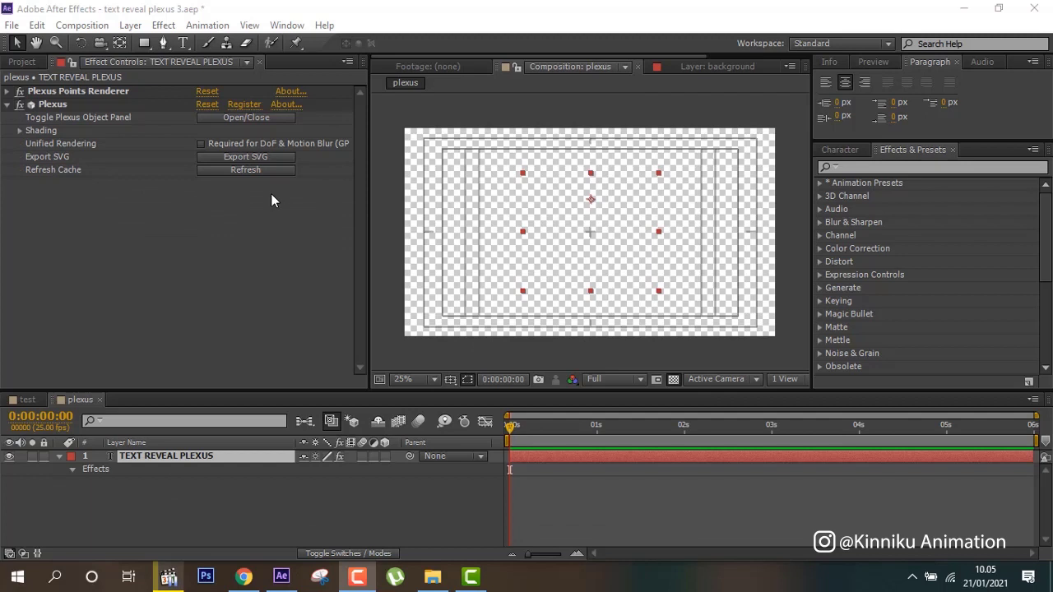
Step: Add a Plexus Path Object built from the text outlines
click(252, 119)
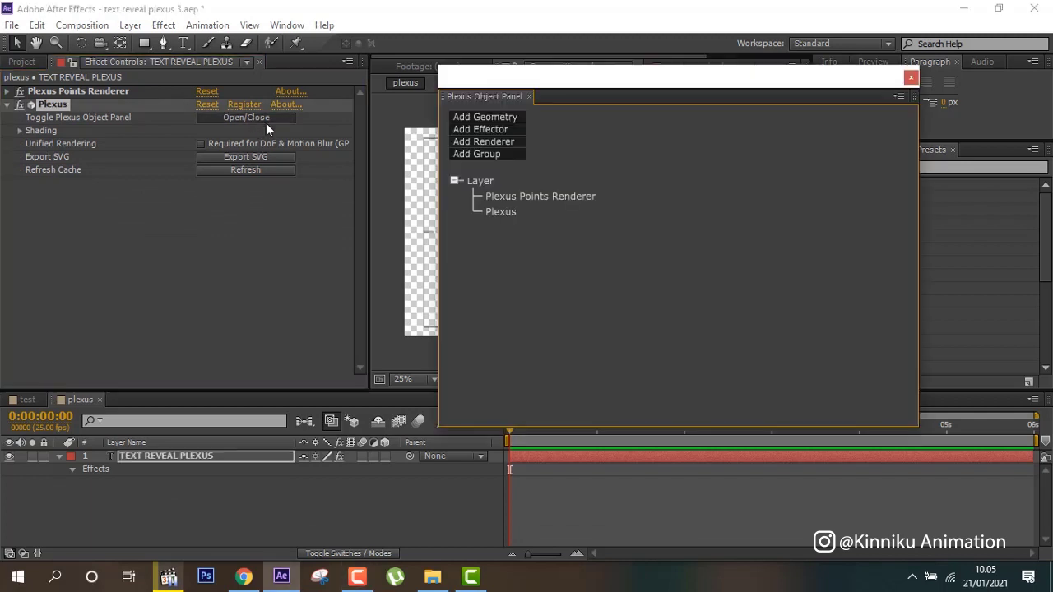
click(496, 118)
click(499, 150)
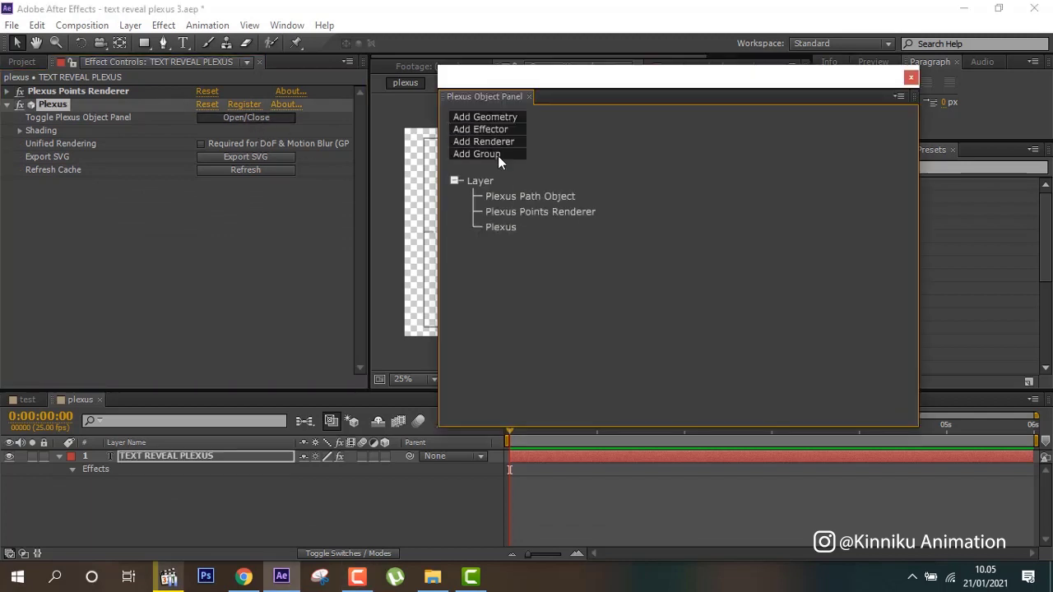
click(911, 77)
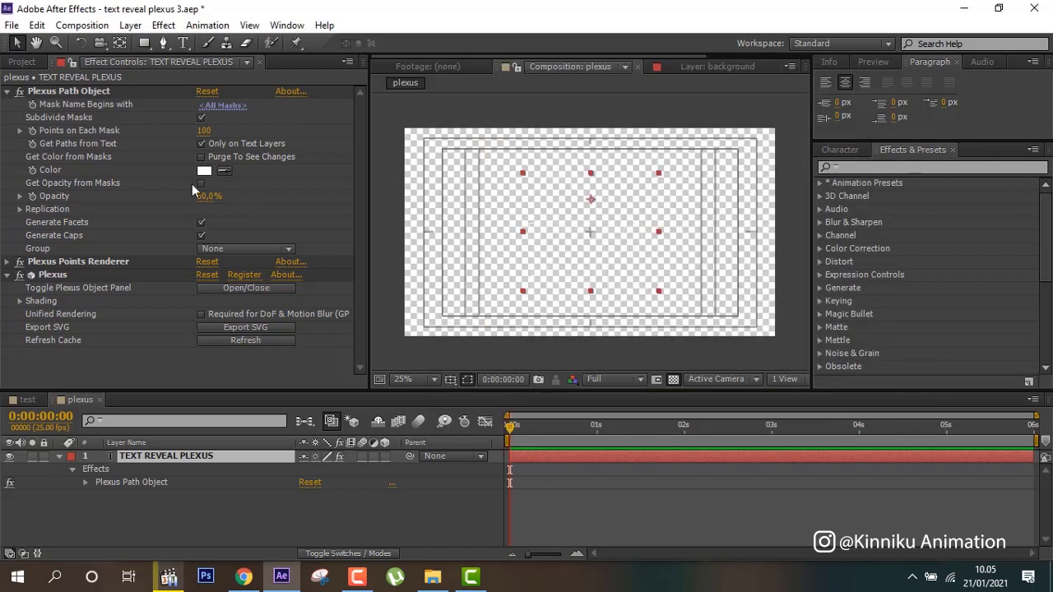
Step: Give the path lines a blue (0C00FF) colour and expand the Replication settings
click(92, 94)
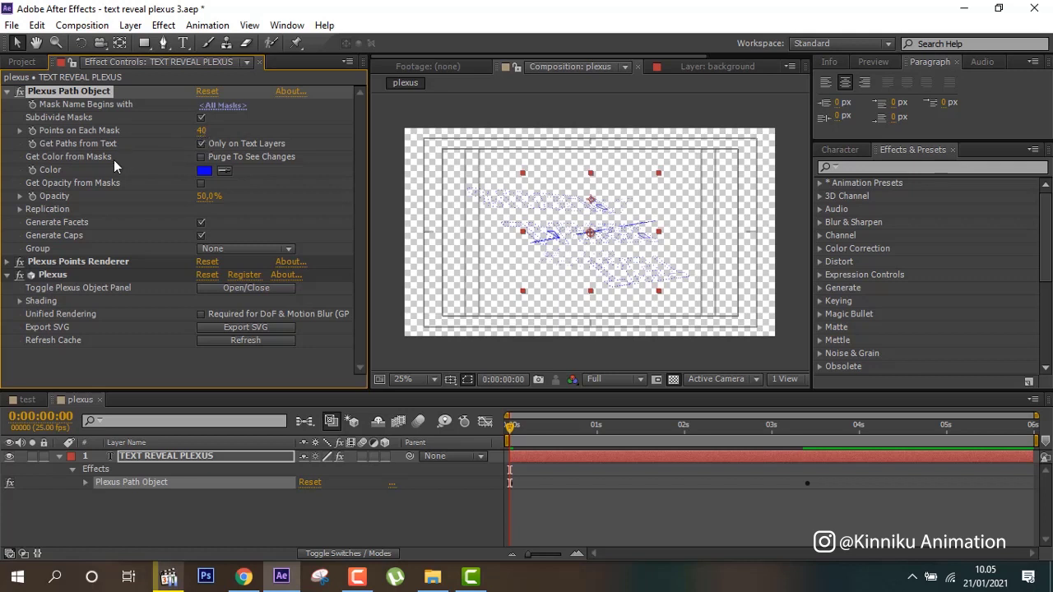
click(206, 171)
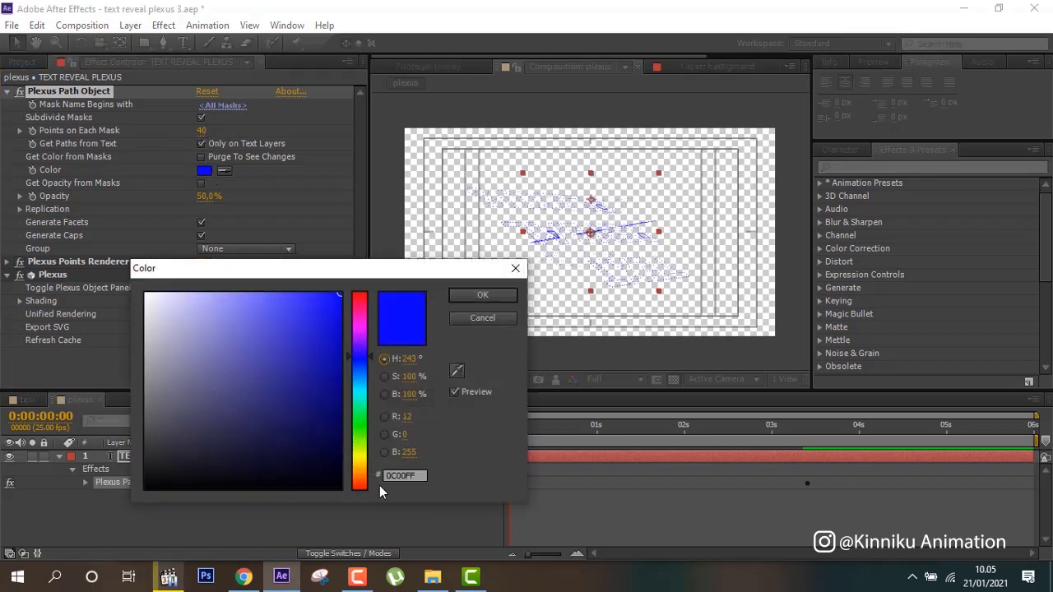
click(475, 297)
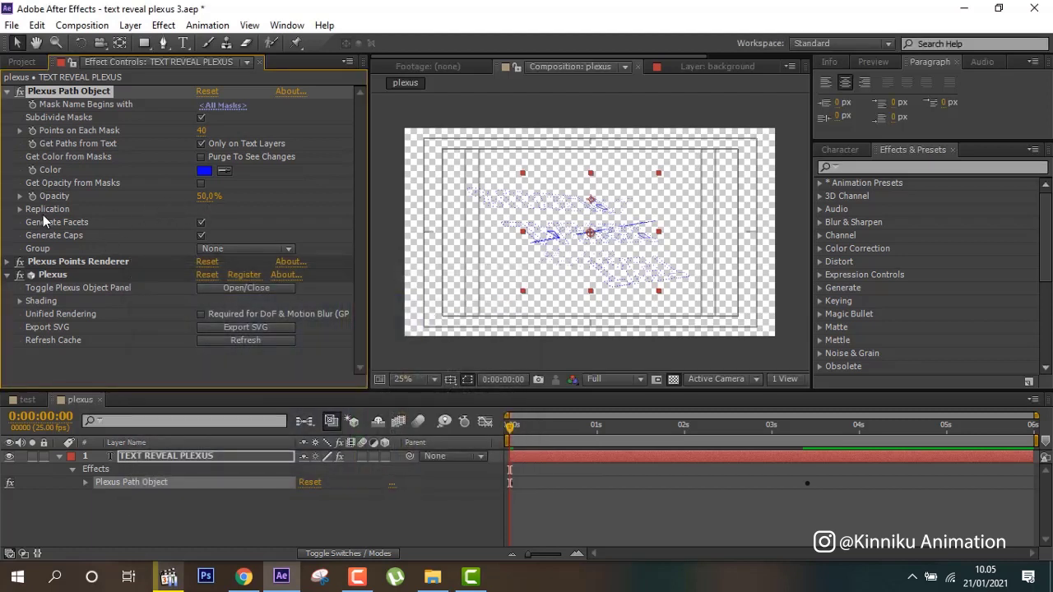
click(20, 210)
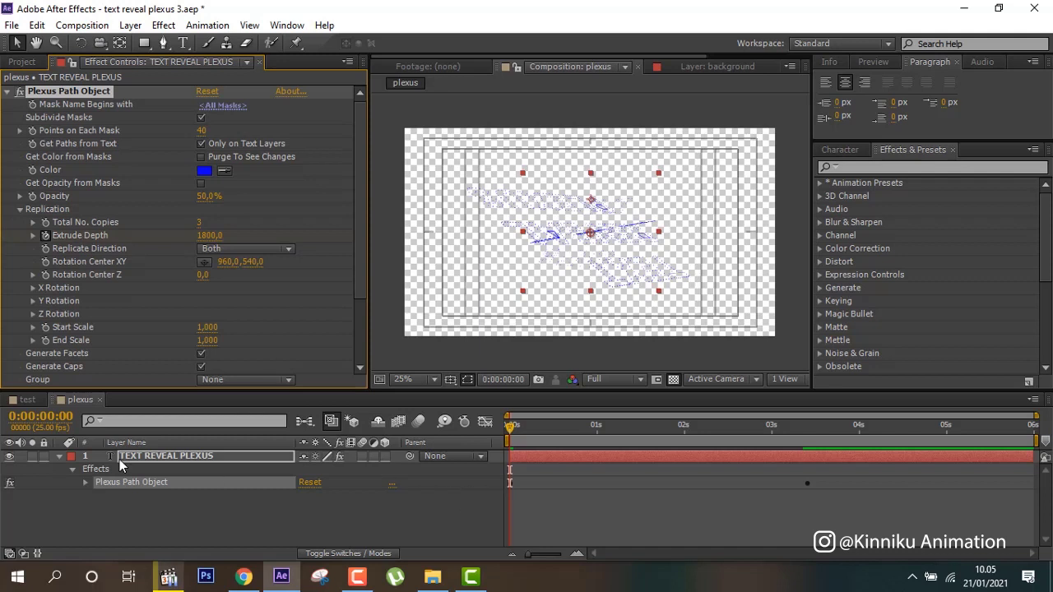
Step: Show the layer's keyframes and scrub the reveal up to the ~3-second end keyframe over black
click(146, 458)
key(u)
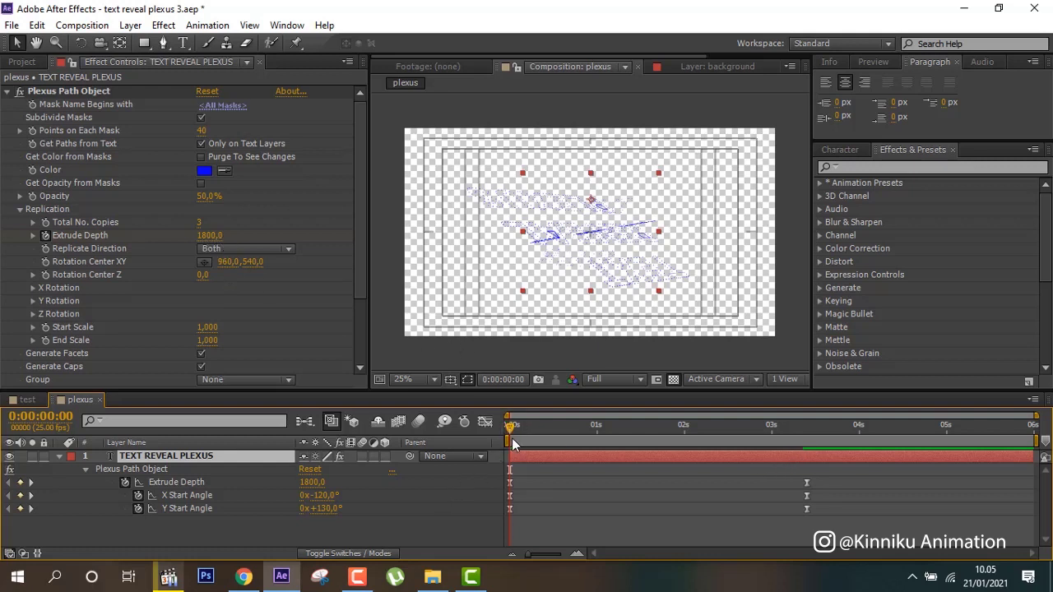
click(810, 436)
click(806, 434)
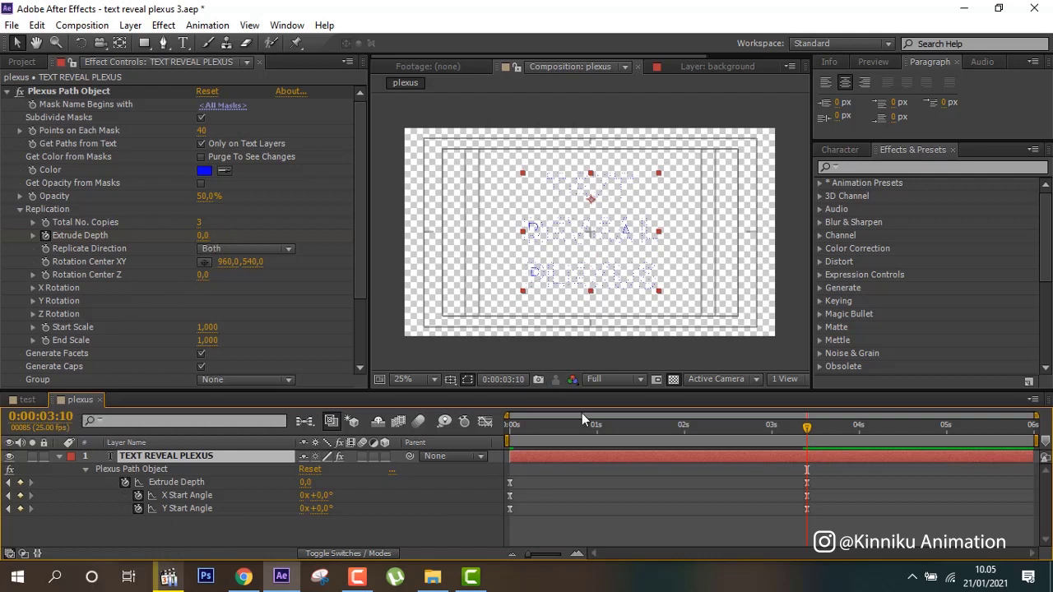
drag(567, 435, 628, 435)
click(673, 380)
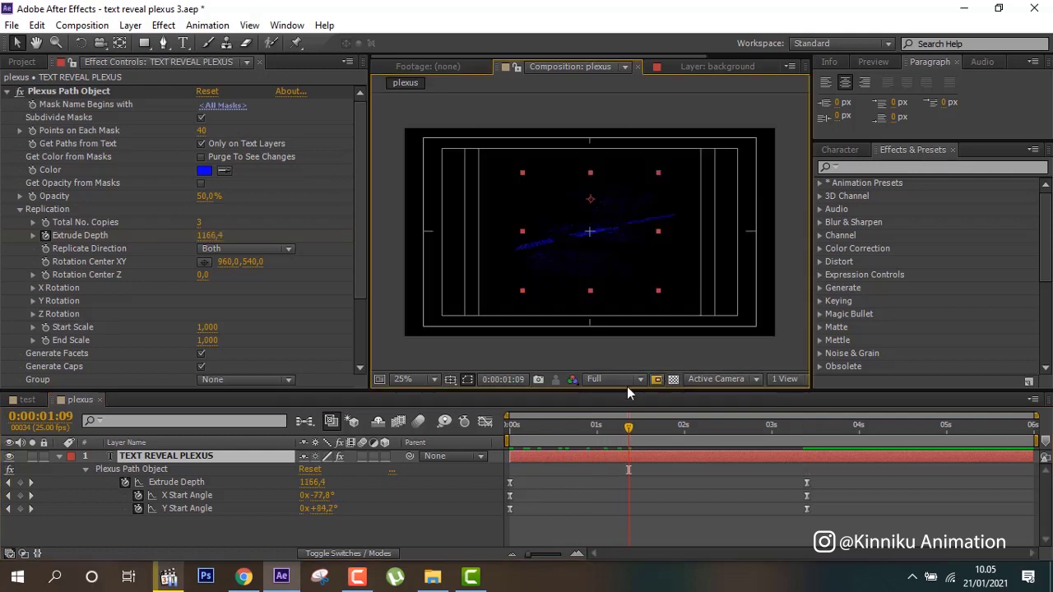
drag(522, 430, 697, 451)
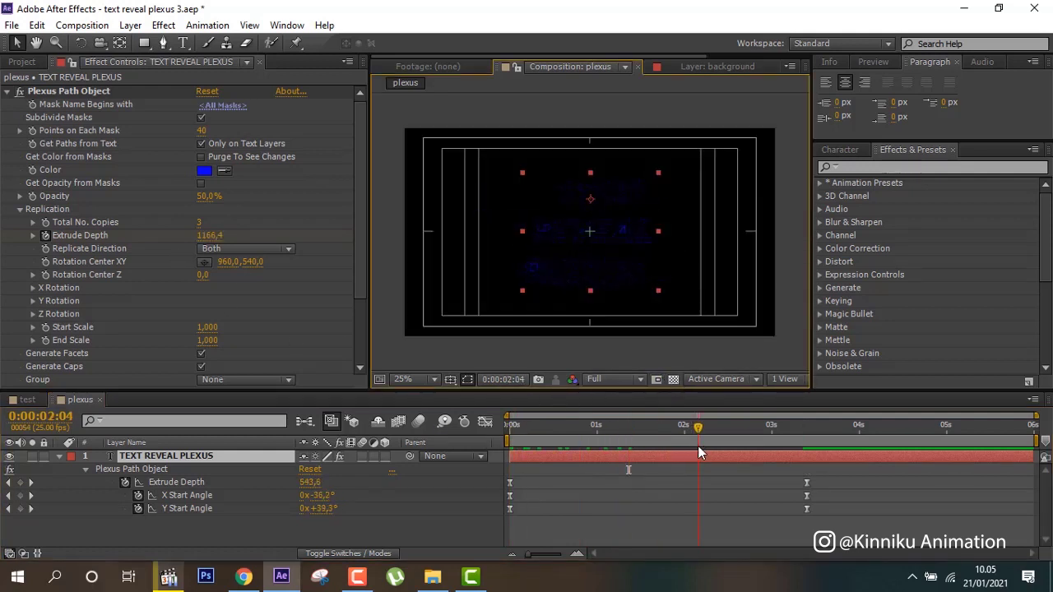
click(61, 458)
Step: Add a Plexus Noise Effector with Noise Amplitude 50000 applied along the Z Axis
click(5, 96)
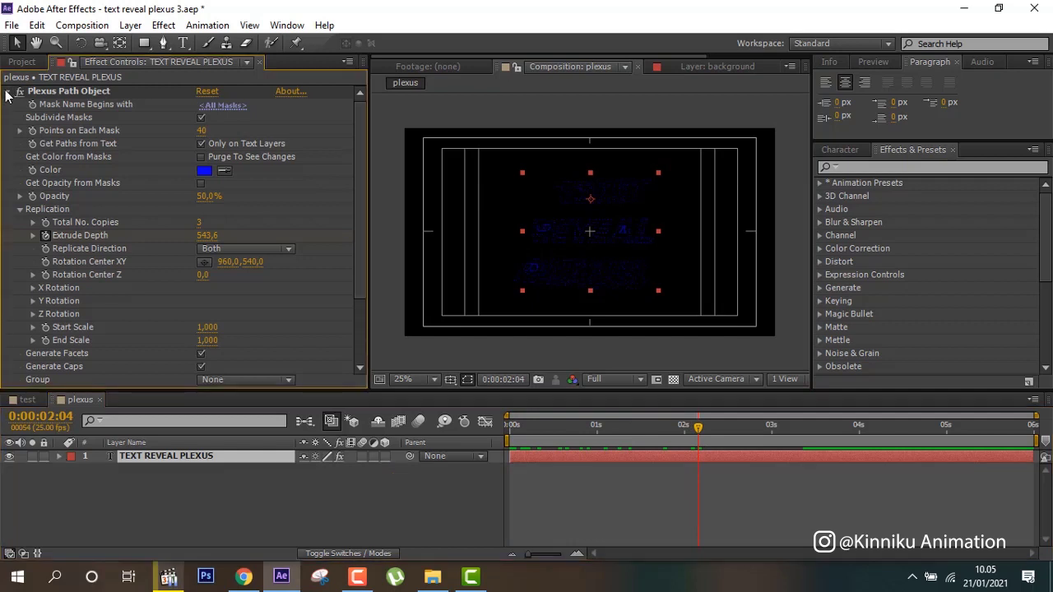
click(7, 92)
click(273, 129)
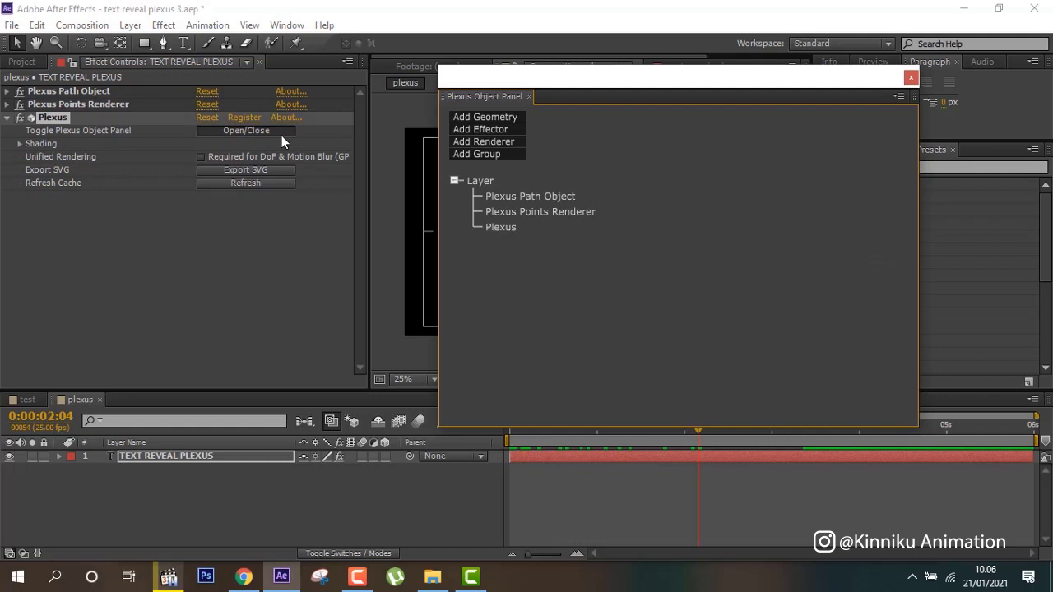
click(508, 129)
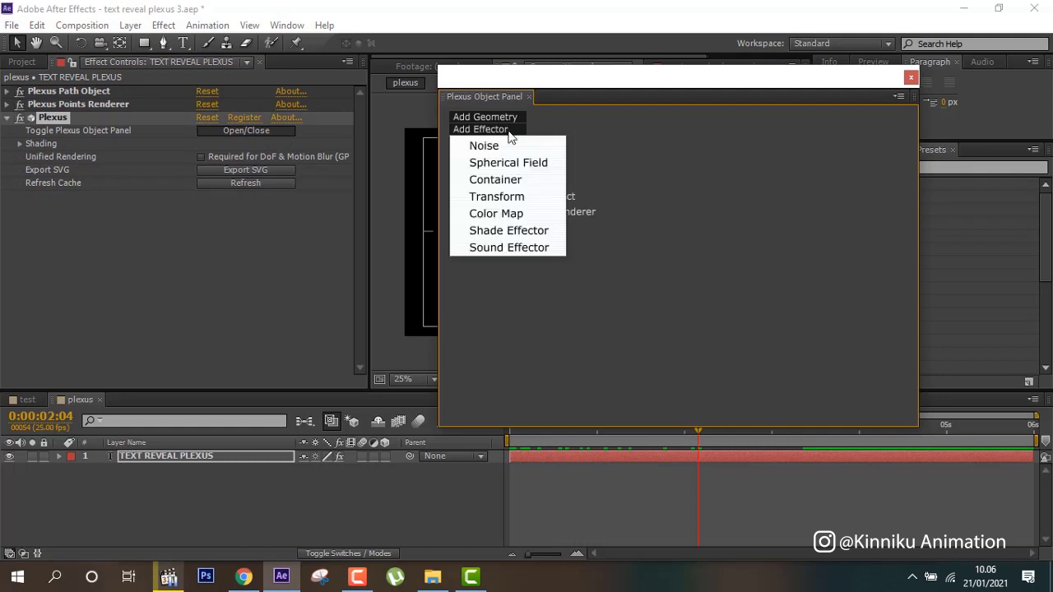
click(510, 147)
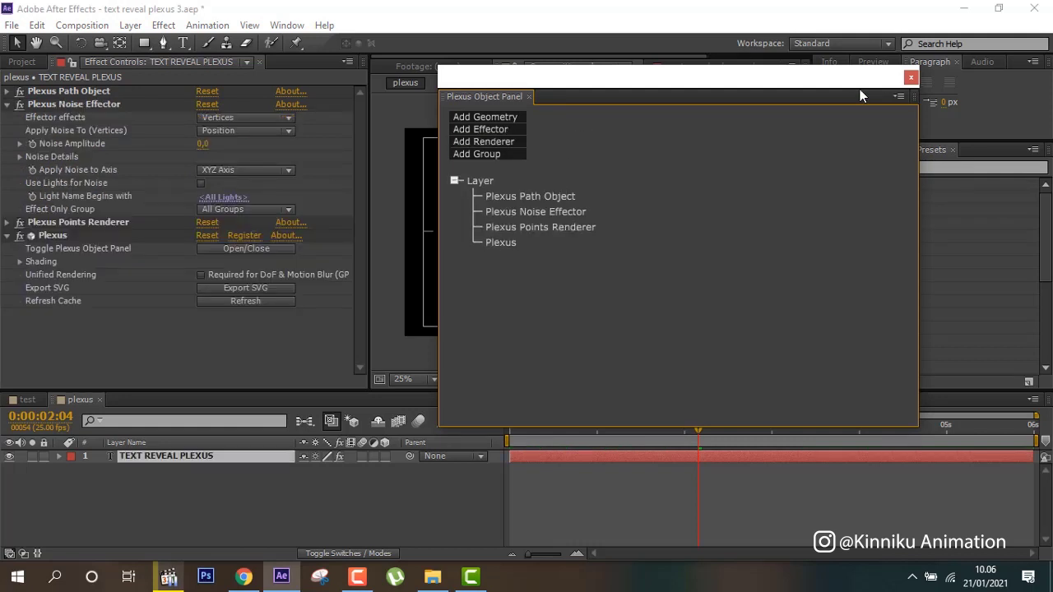
click(910, 81)
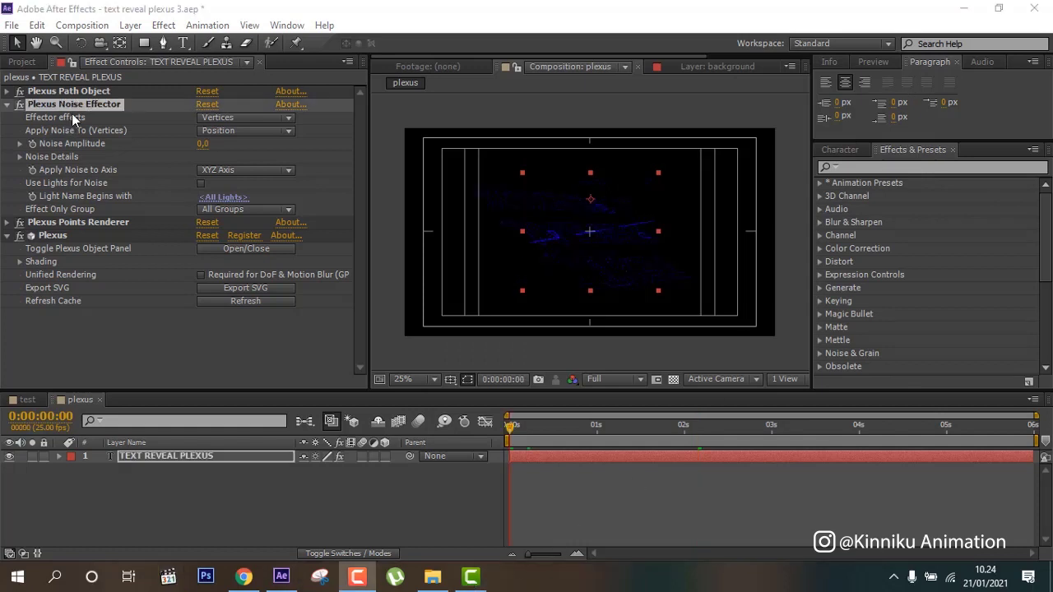
click(75, 104)
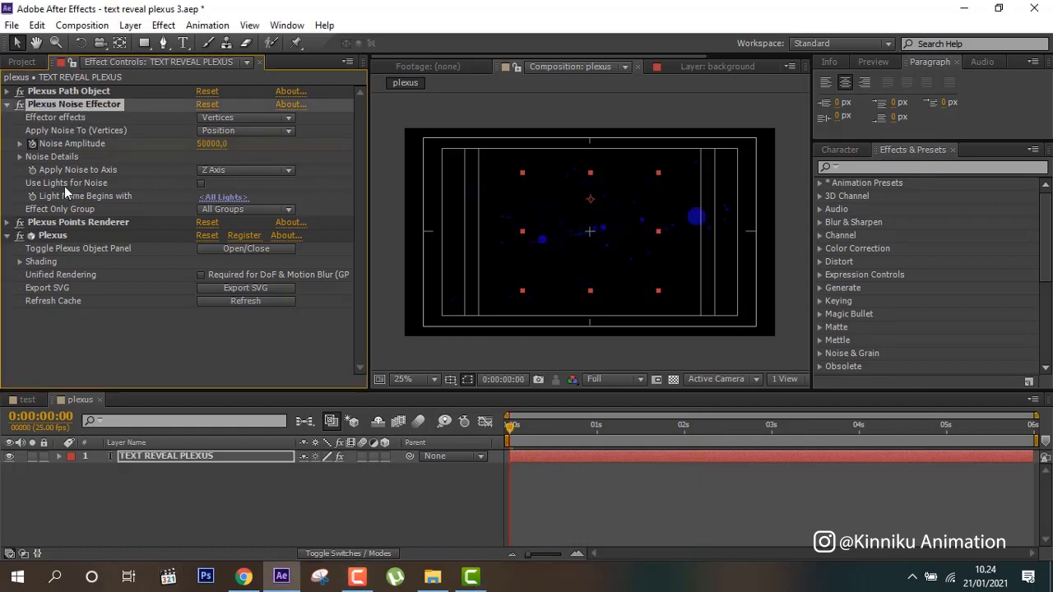
click(500, 433)
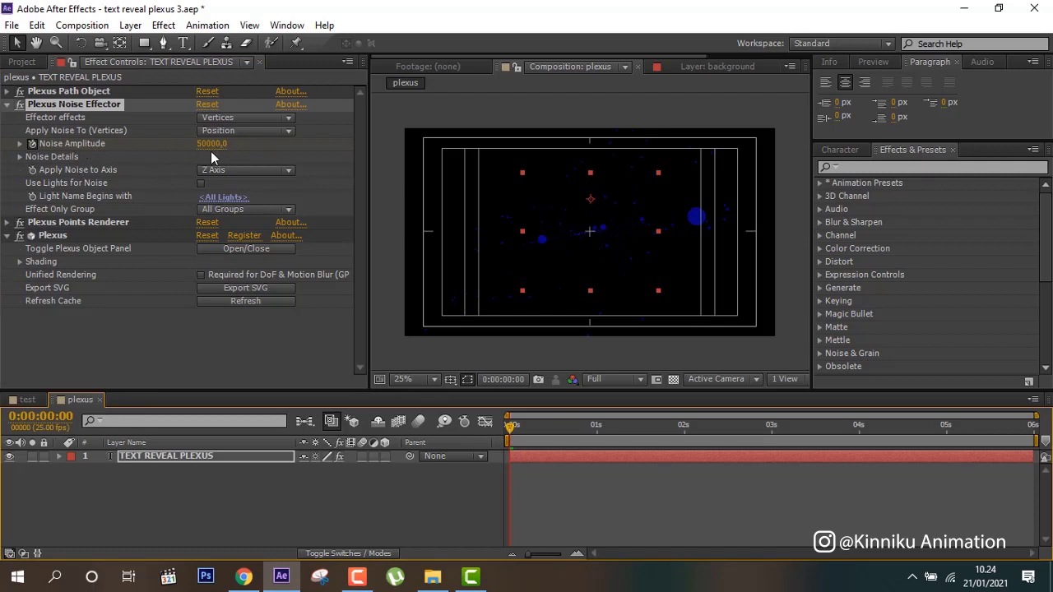
Step: Keyframe Noise Amplitude to 0 at 0:00:03:10 and review the Noise Details settings
click(559, 456)
key(u)
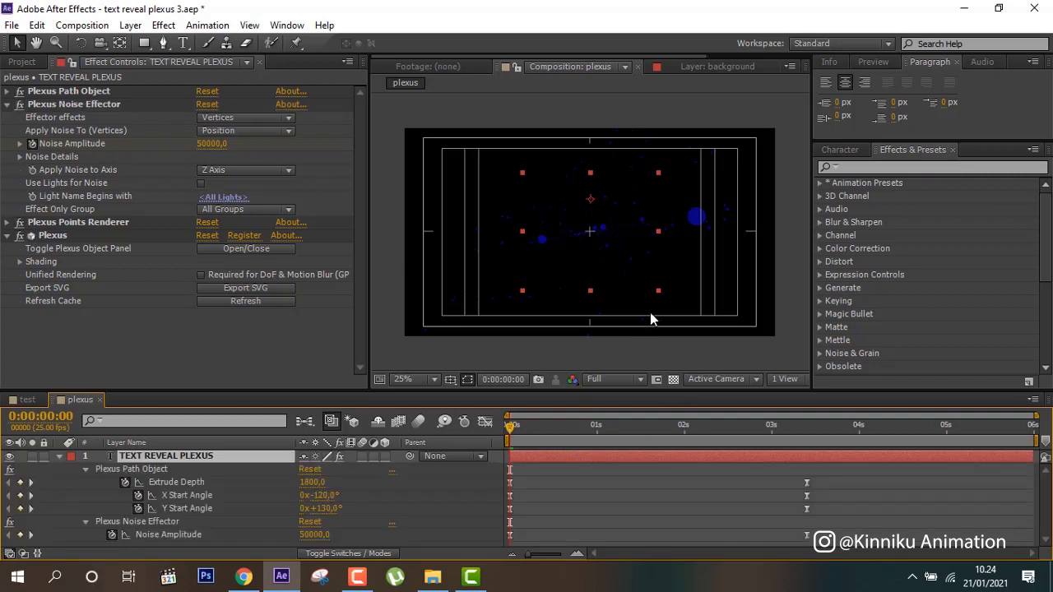
click(31, 495)
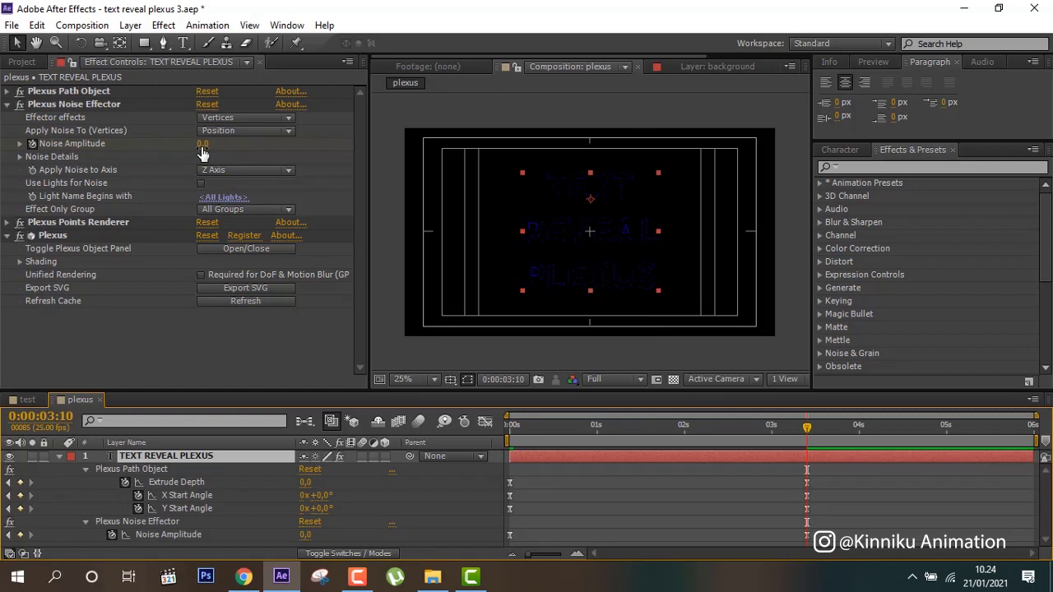
click(19, 157)
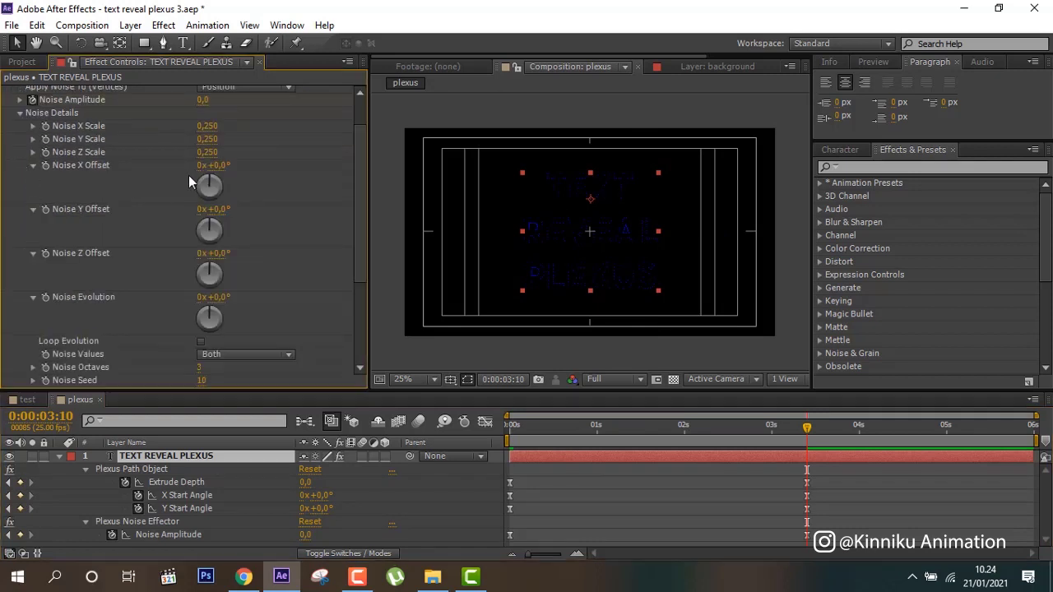
scroll(198, 174, down, 1)
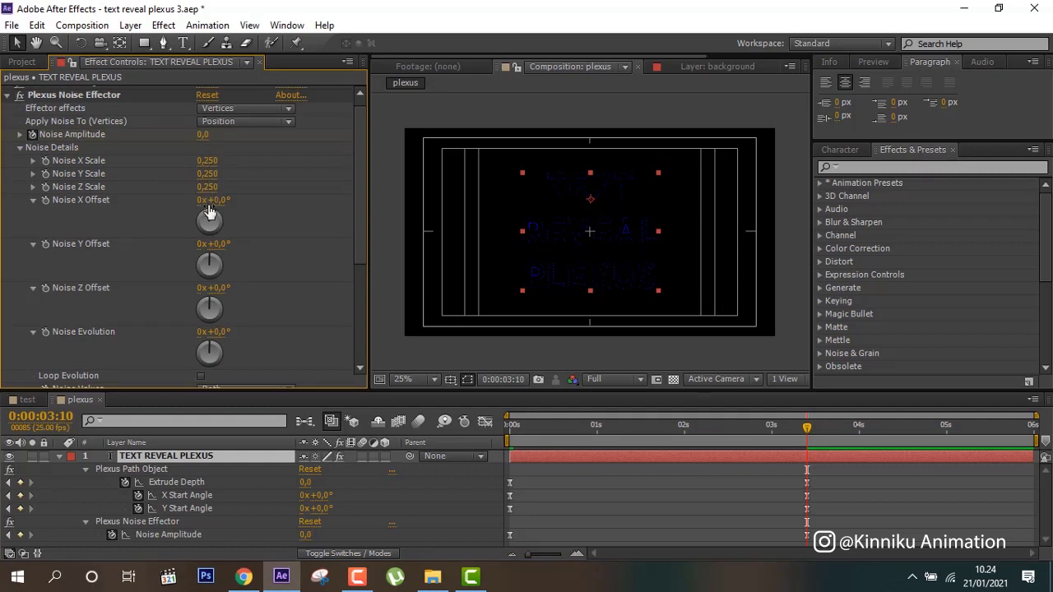
scroll(233, 268, down, 3)
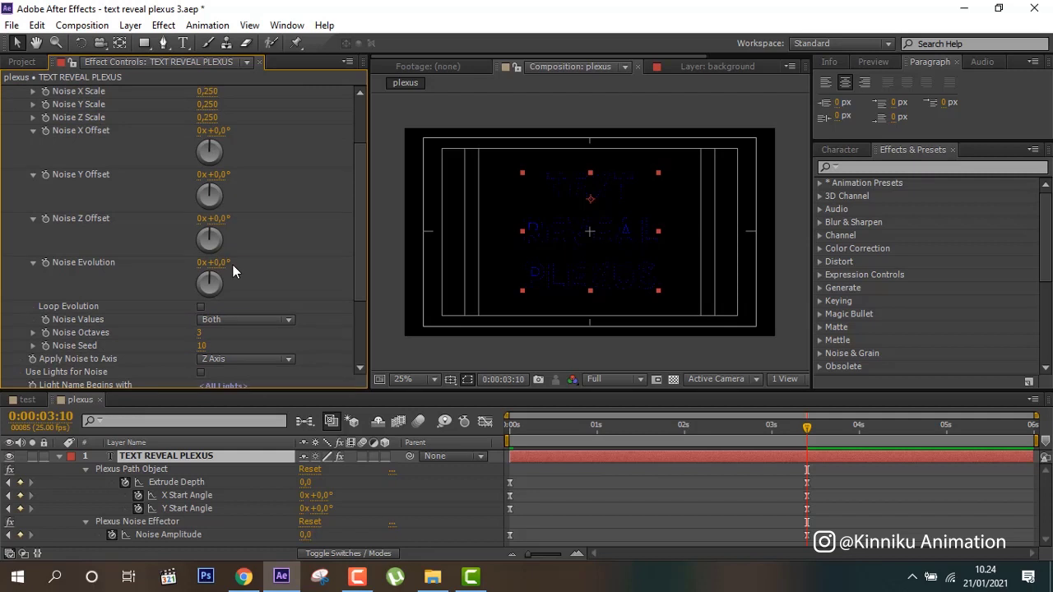
scroll(203, 321, down, 1)
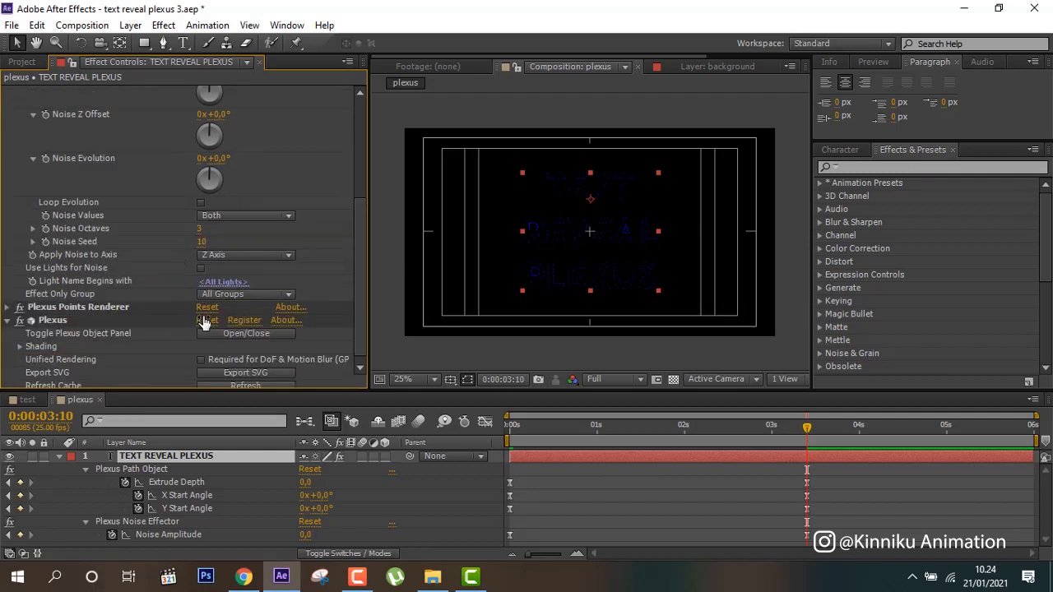
scroll(197, 323, up, 4)
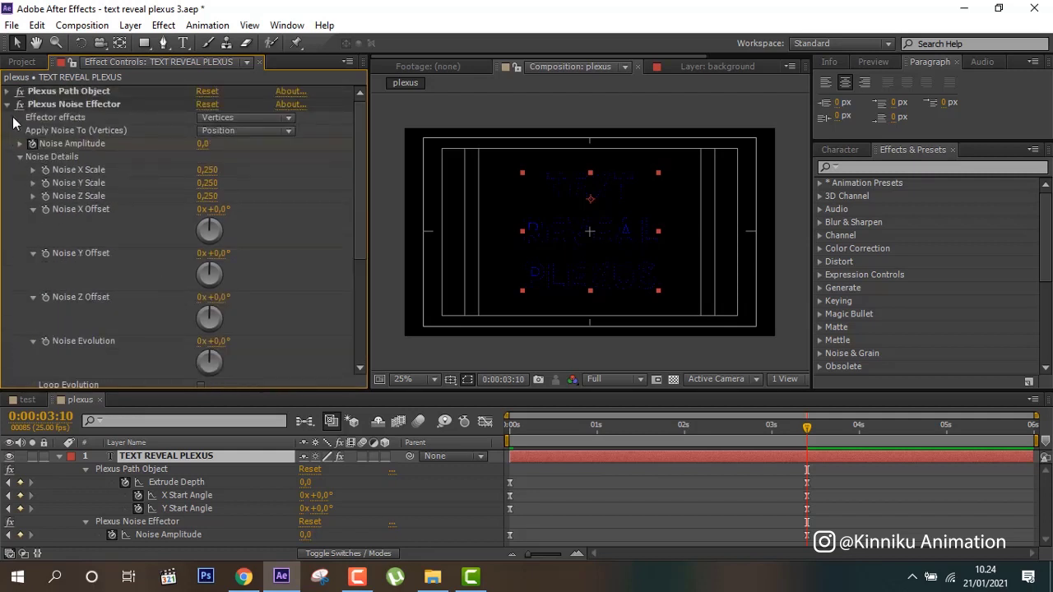
Step: Reduce the Plexus Points Renderer's Points Size from 2.00 to 1.20
click(8, 105)
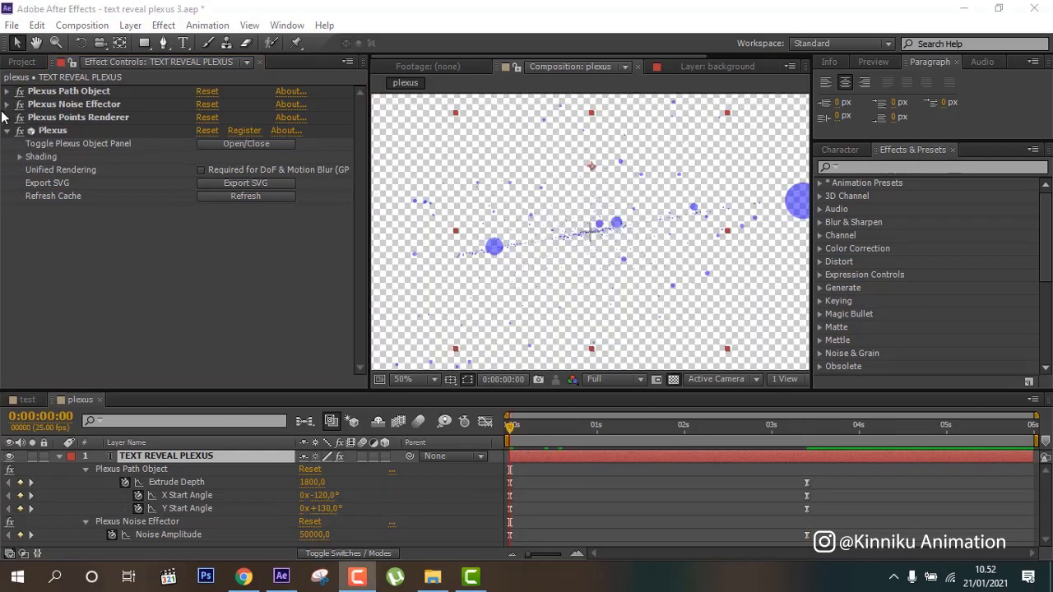
click(7, 117)
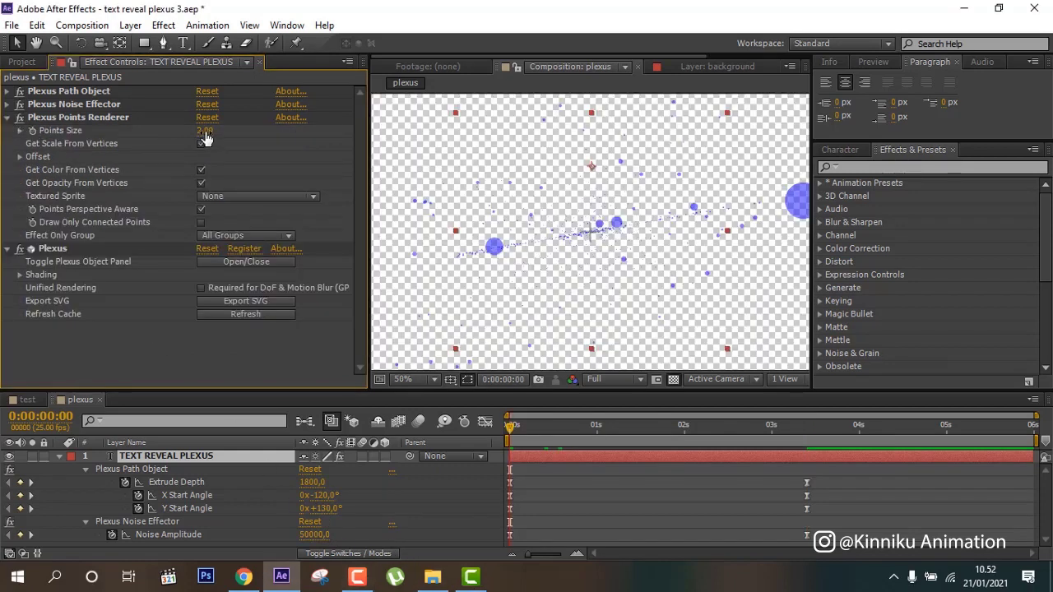
click(204, 131)
click(182, 341)
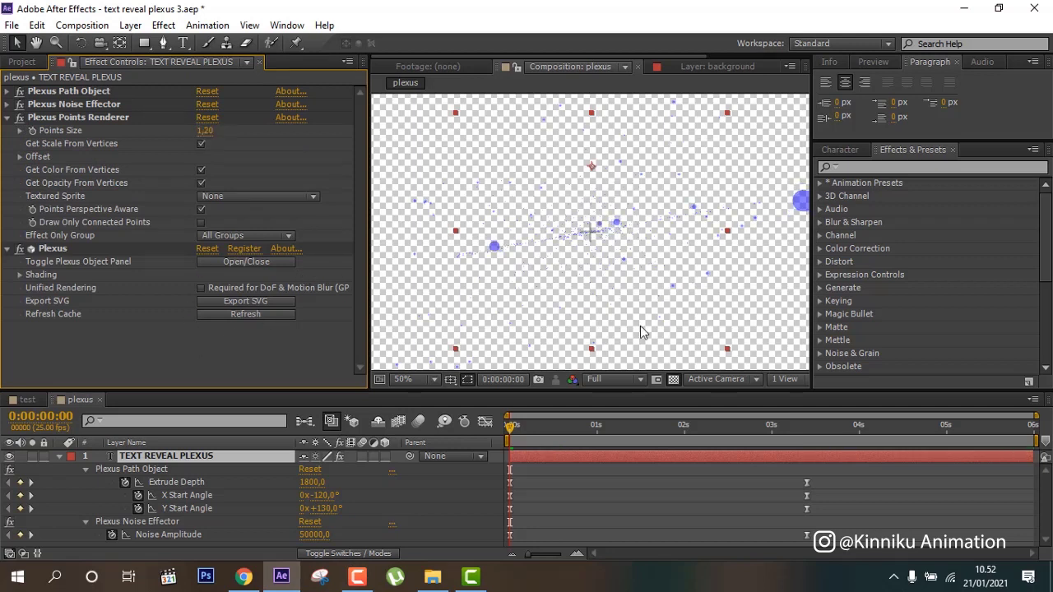
Step: Add a Plexus Lines Renderer to the plexus object
click(265, 263)
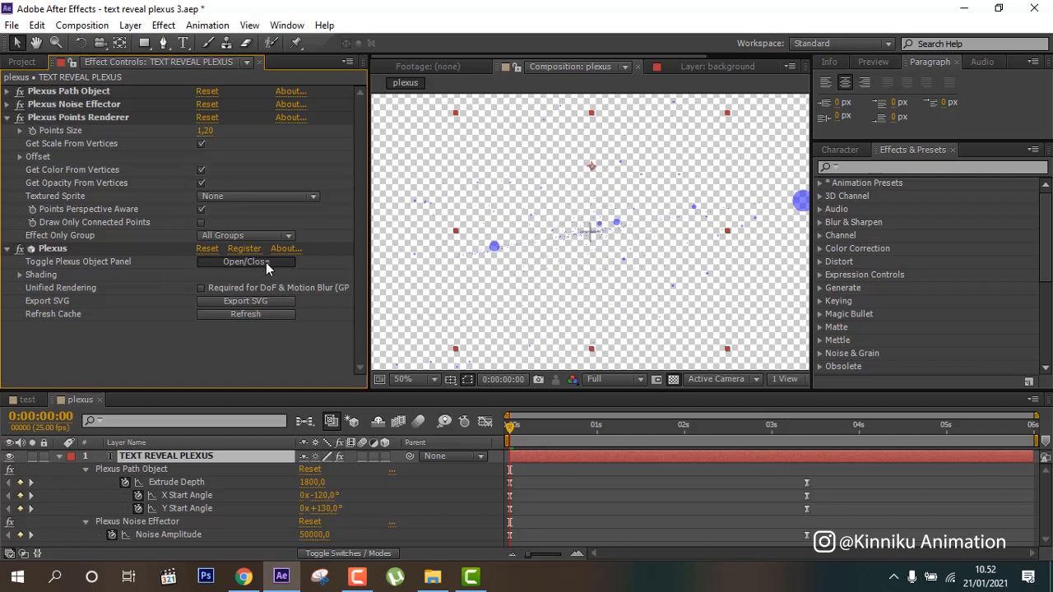
click(498, 143)
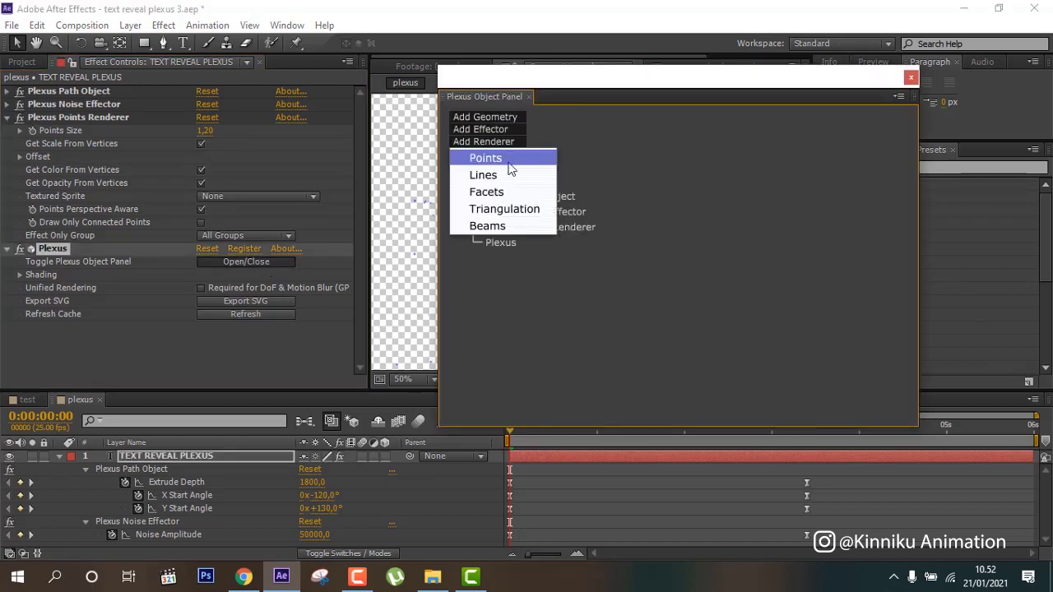
click(504, 174)
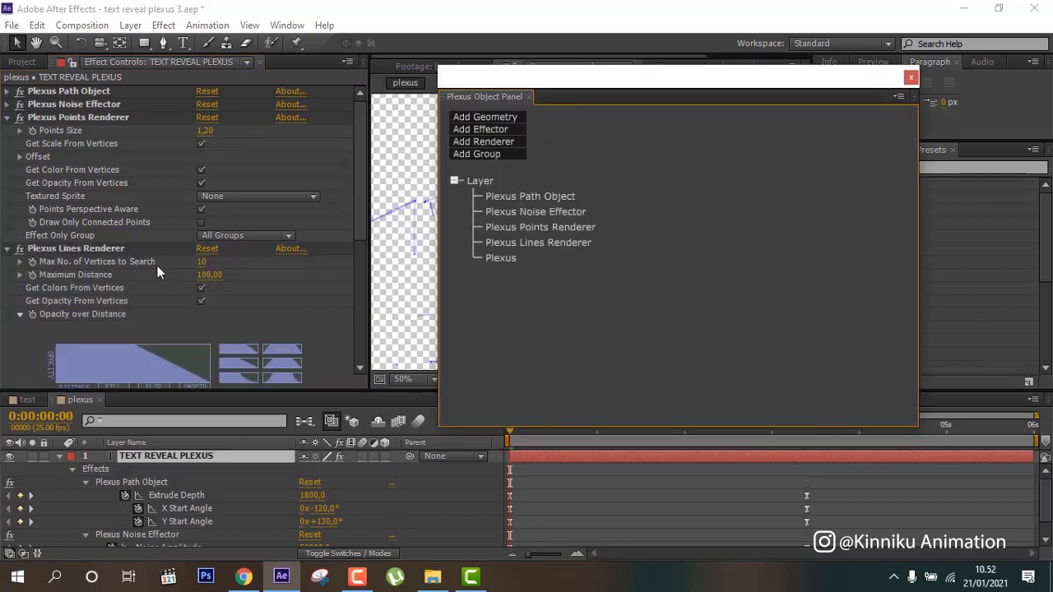
click(911, 77)
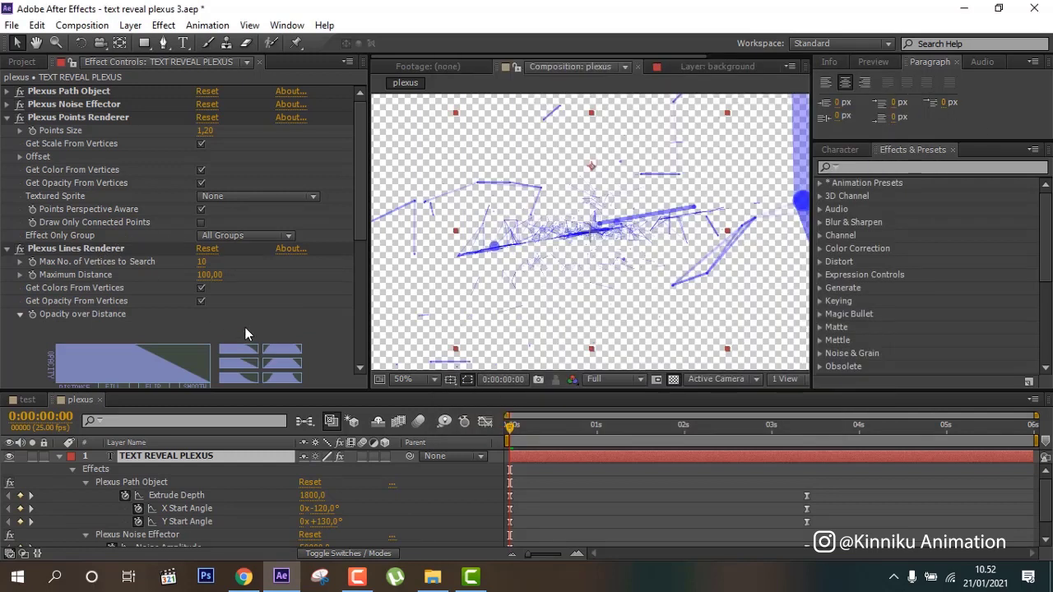
Step: Make the lines white with Maximum Distance 70, taking opacity from the vertices
click(73, 247)
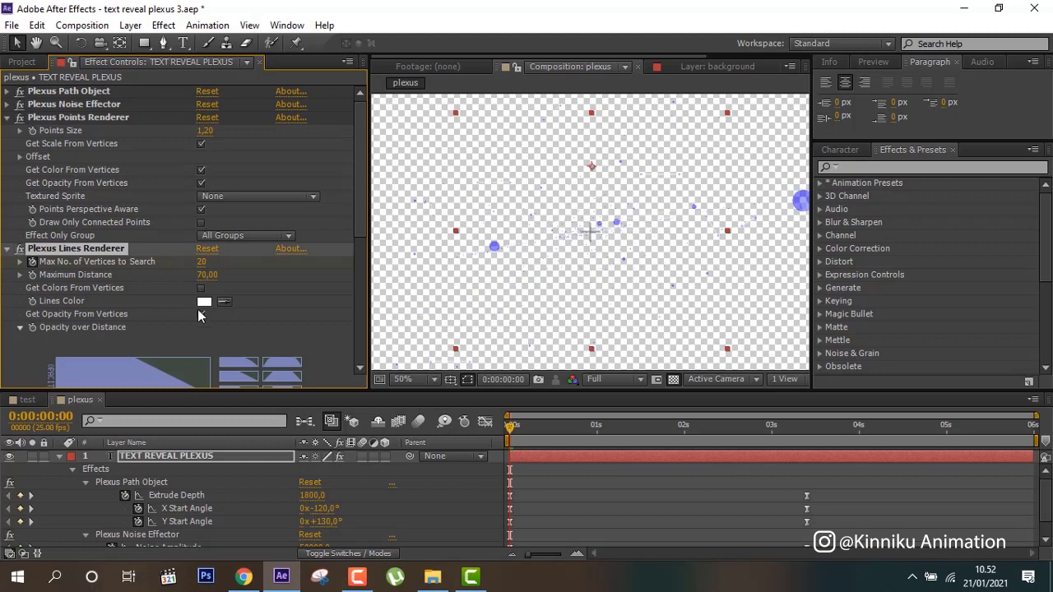
click(200, 314)
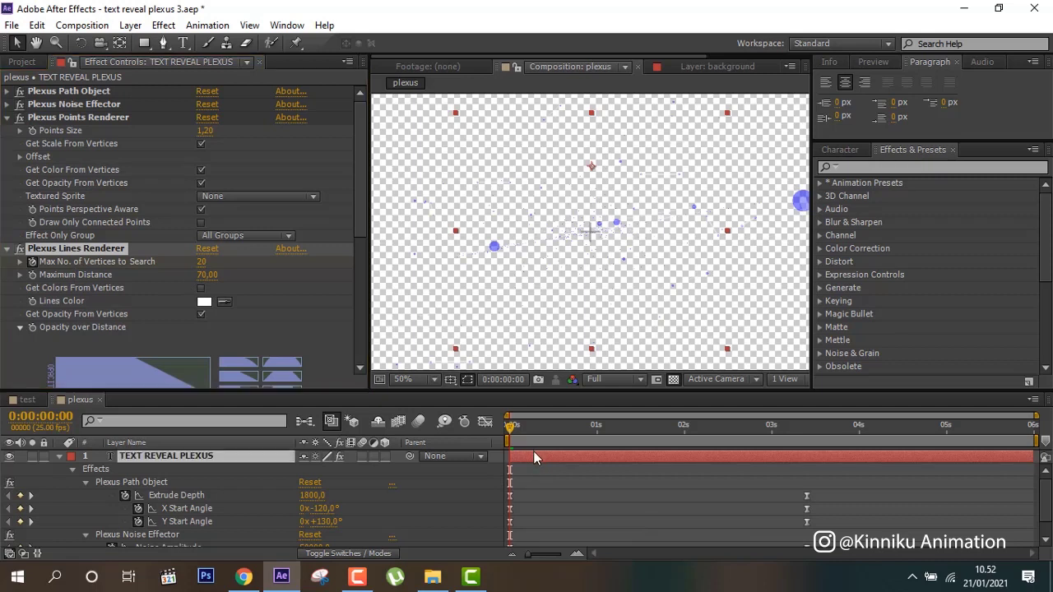
key(u)
key(u)
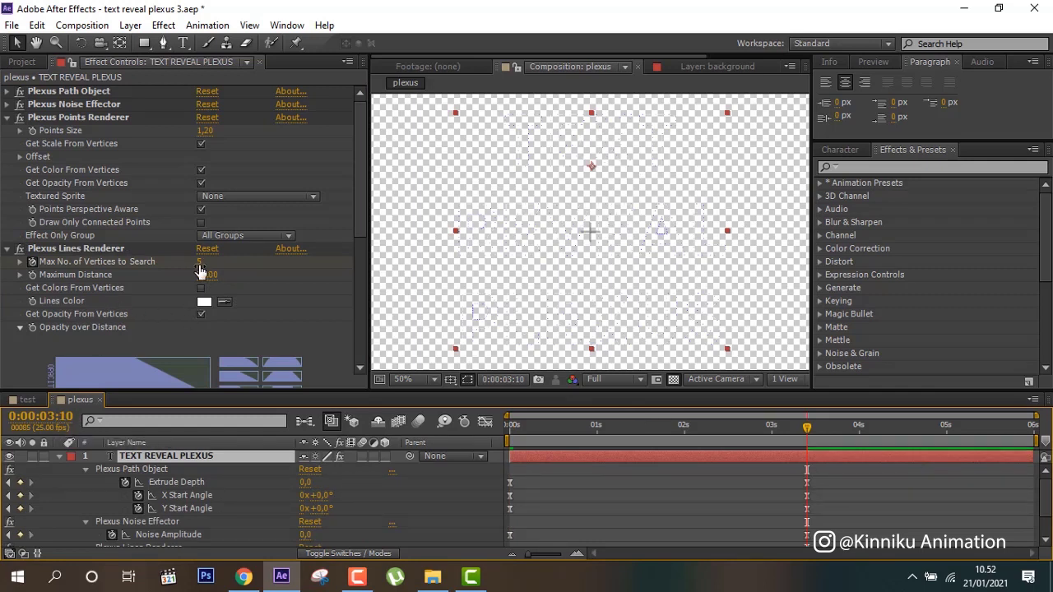
Step: Try a curved opacity-over-distance falloff, then restore the linear falloff
scroll(208, 304, down, 2)
scroll(208, 303, down, 2)
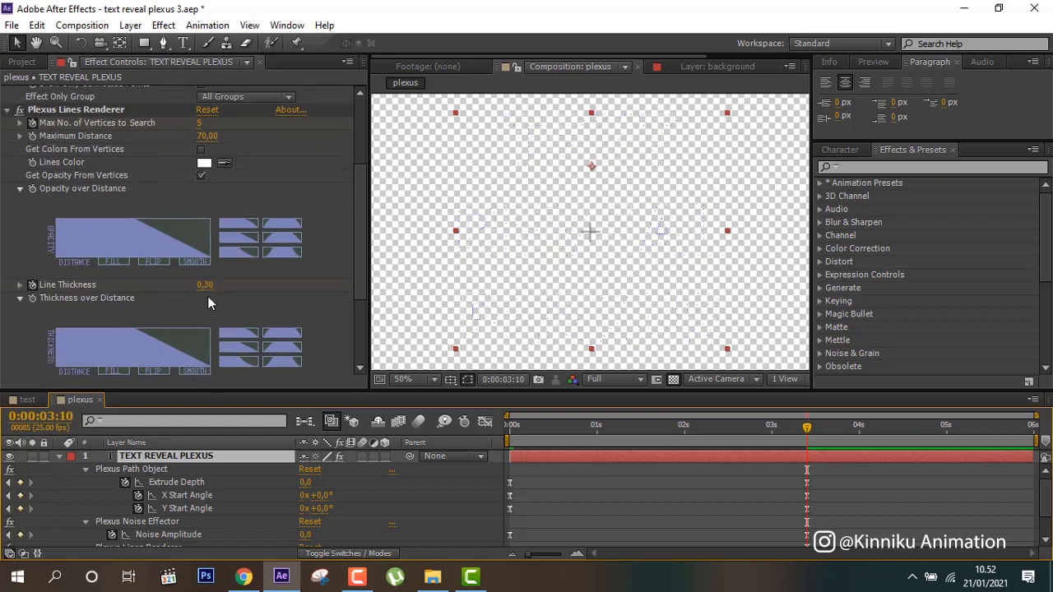
click(248, 222)
click(253, 238)
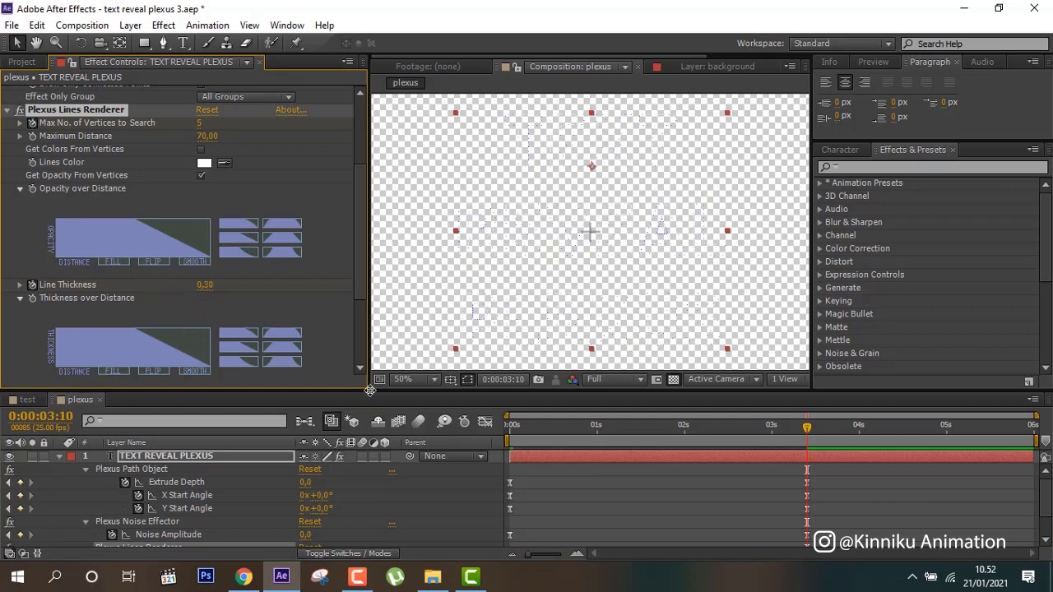
Step: Keyframe Max No. of Vertices from 20 to 5 and Line Thickness from 0.80 to 0.30, 0:00 to 3:10
click(518, 451)
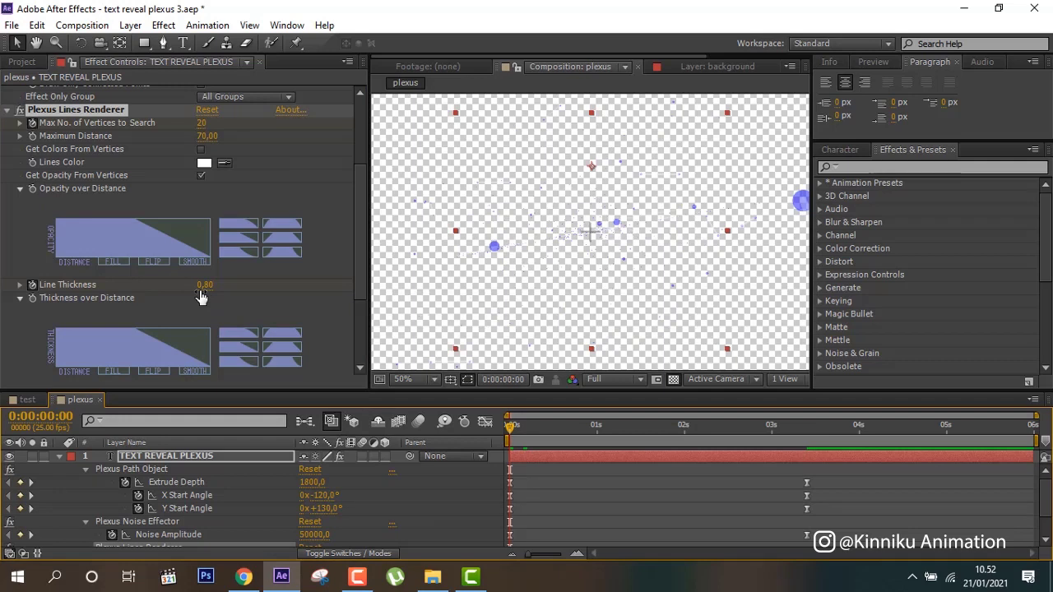
click(806, 440)
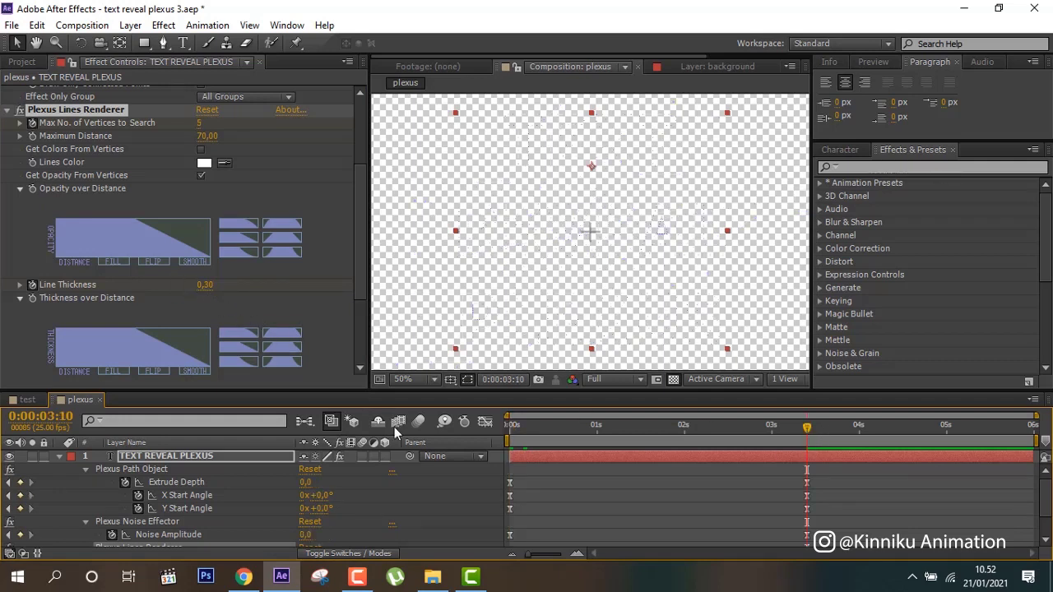
scroll(254, 347, down, 3)
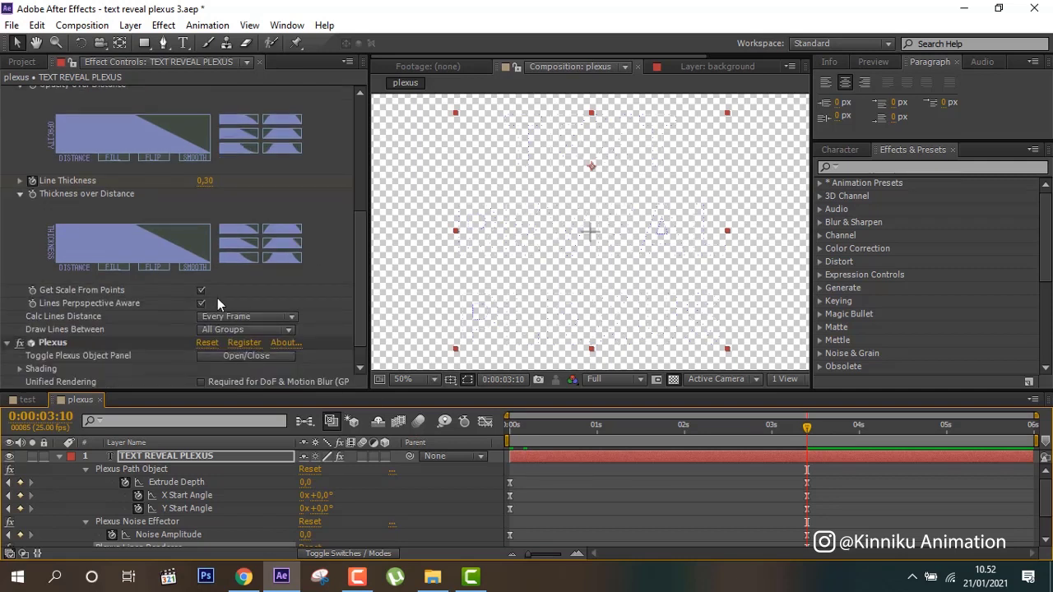
scroll(217, 303, down, 1)
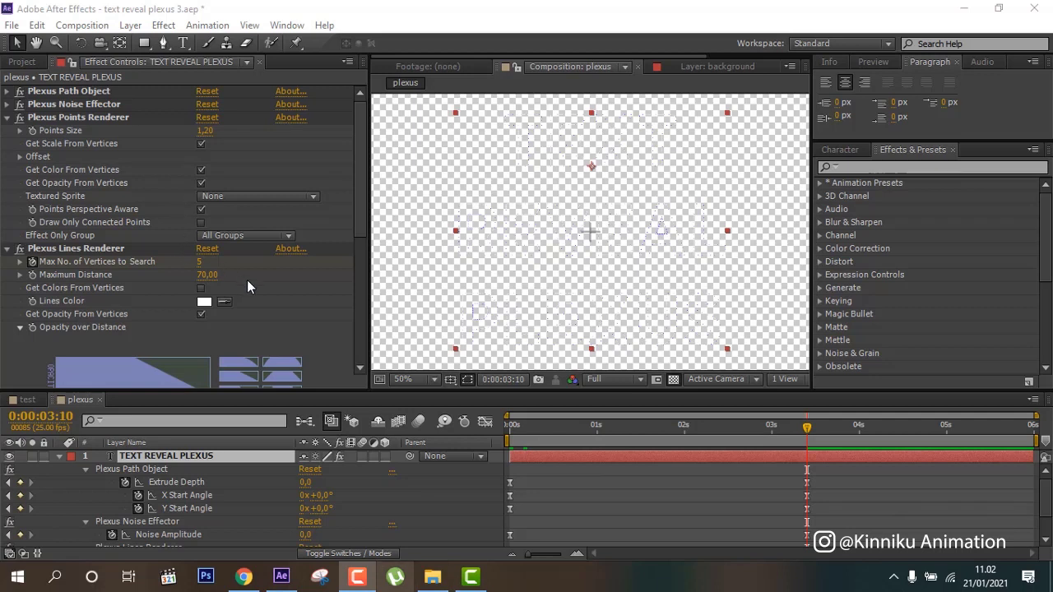
scroll(251, 290, down, 8)
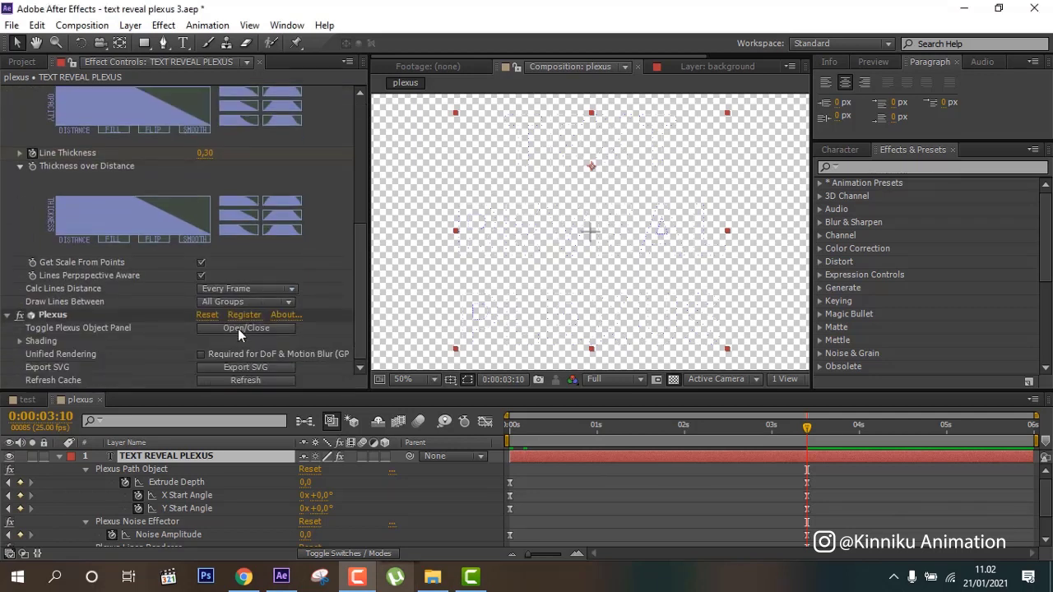
Step: Add a Triangulation renderer to the plexus through the Plexus Object Panel
click(239, 328)
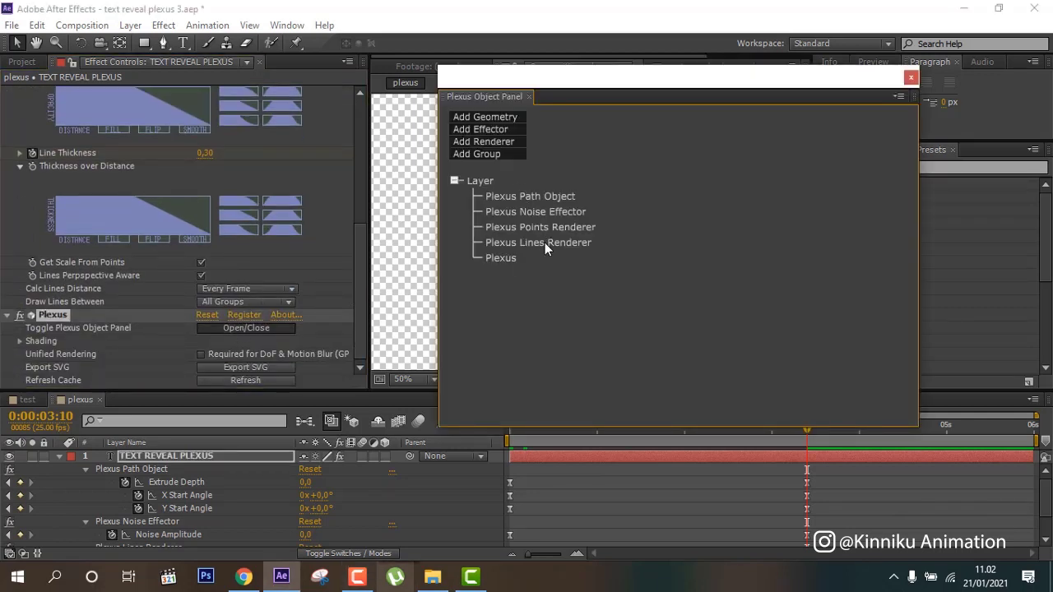
click(486, 141)
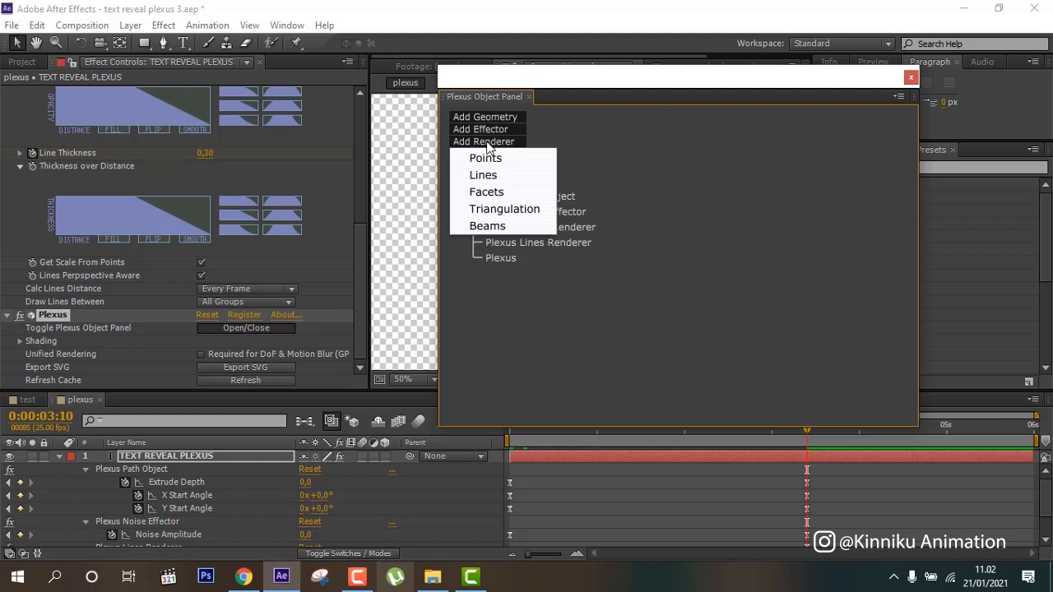
click(500, 209)
click(910, 76)
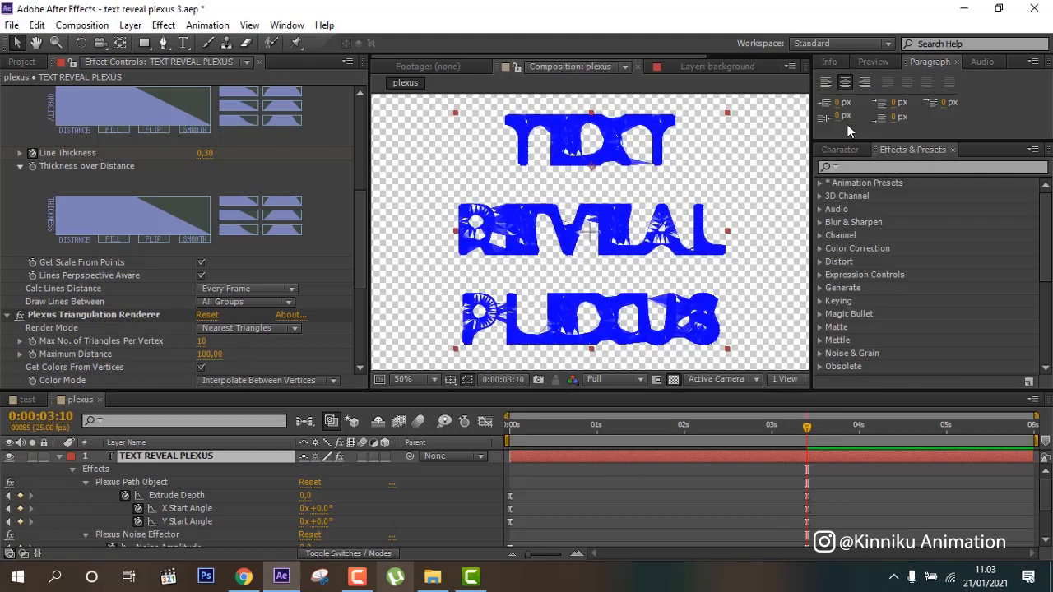
Step: Keyframe the triangulation Maximum Distance from 100 at the start to 10 at 3:10
click(511, 424)
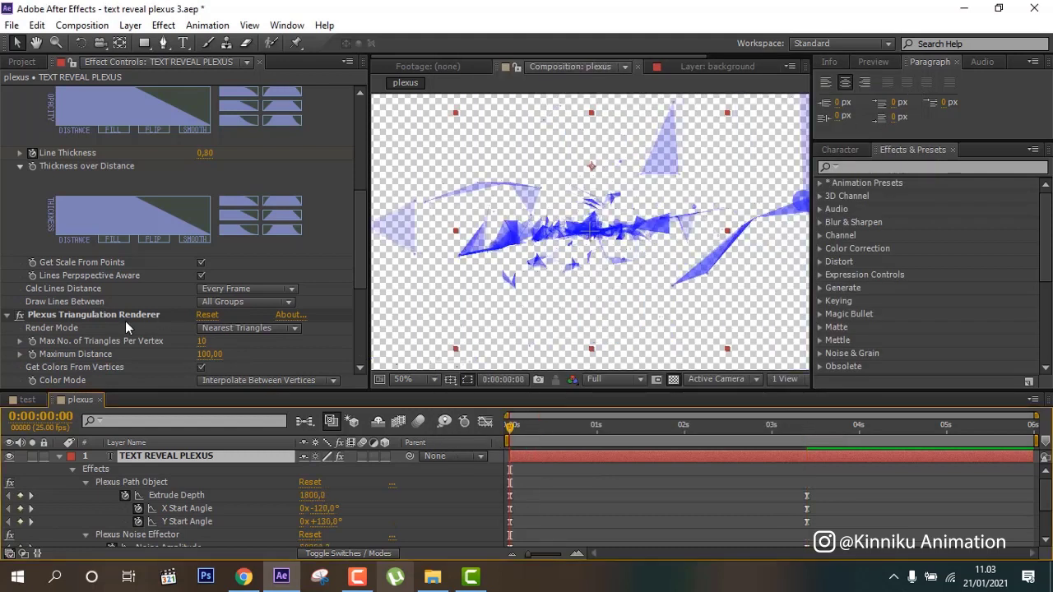
scroll(121, 325, down, 3)
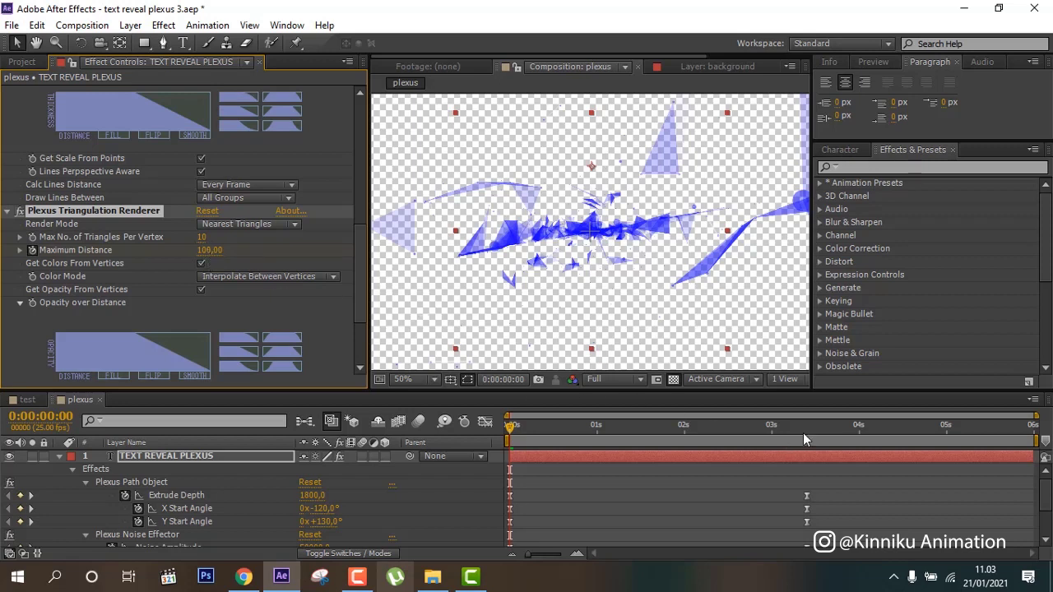
drag(804, 438, 813, 433)
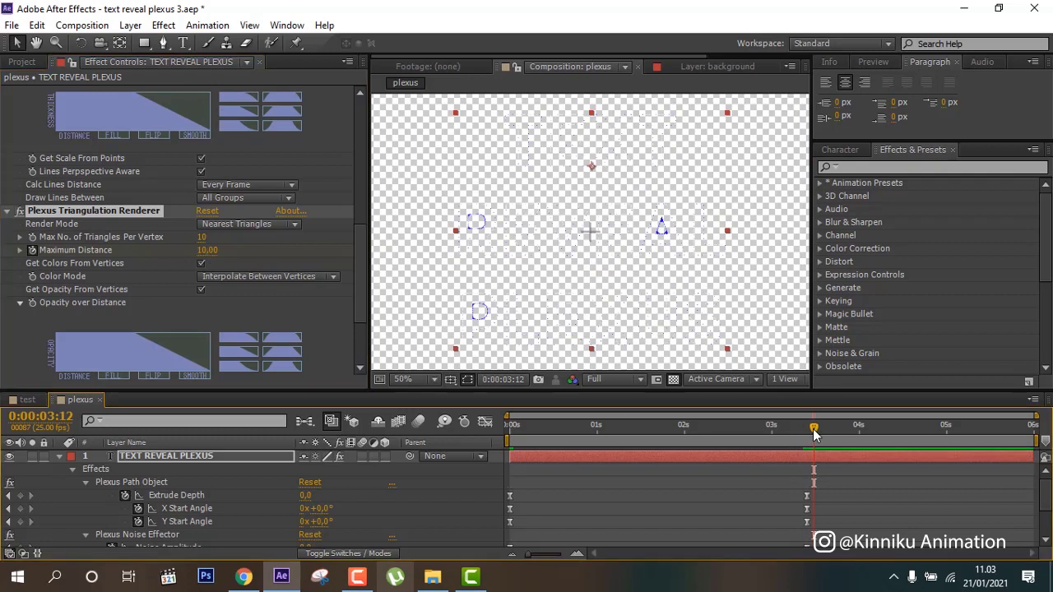
key(j)
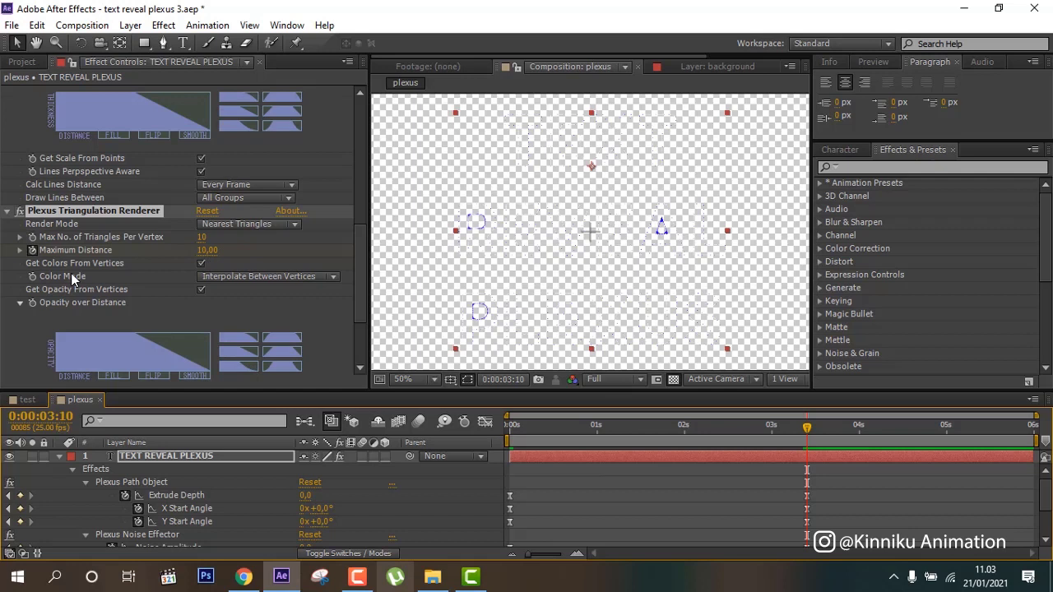
scroll(71, 277, down, 4)
scroll(55, 285, up, 5)
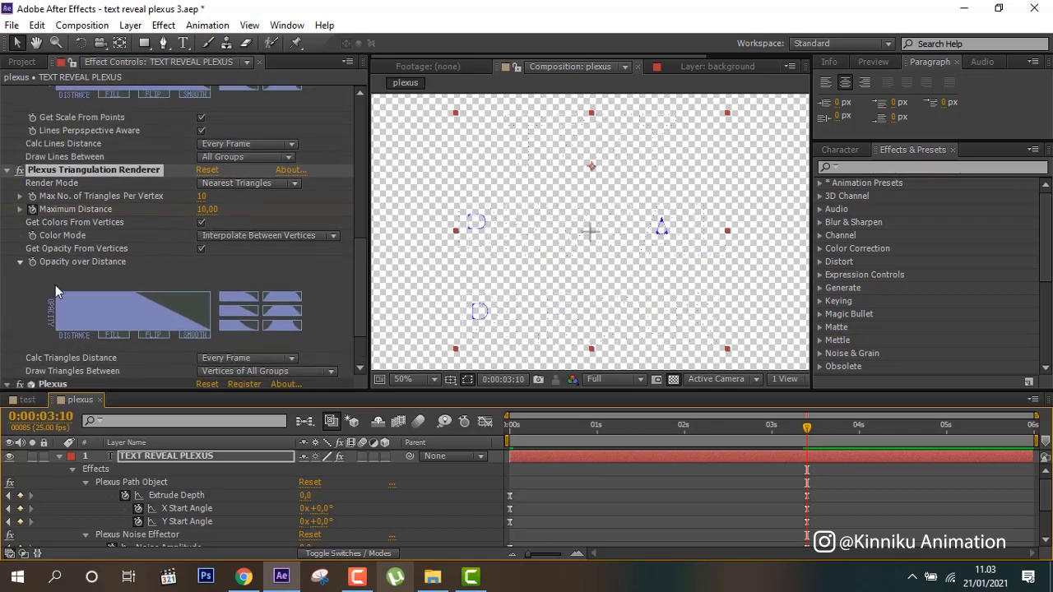
scroll(36, 218, up, 13)
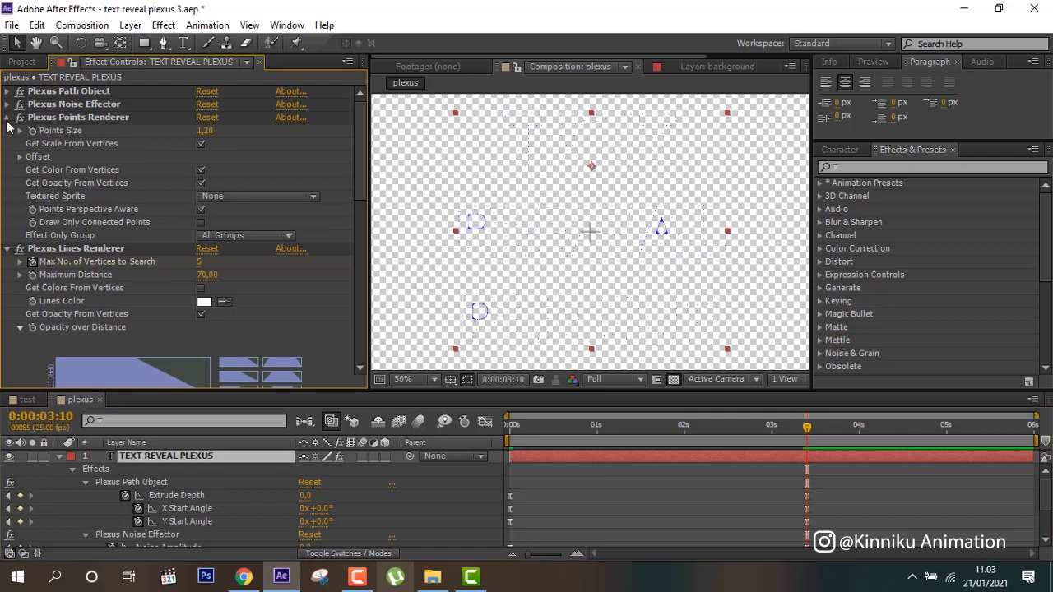
Step: Duplicate the TEXT REVEAL PLEXUS layer and hide copies 2 and 3
click(8, 117)
click(60, 457)
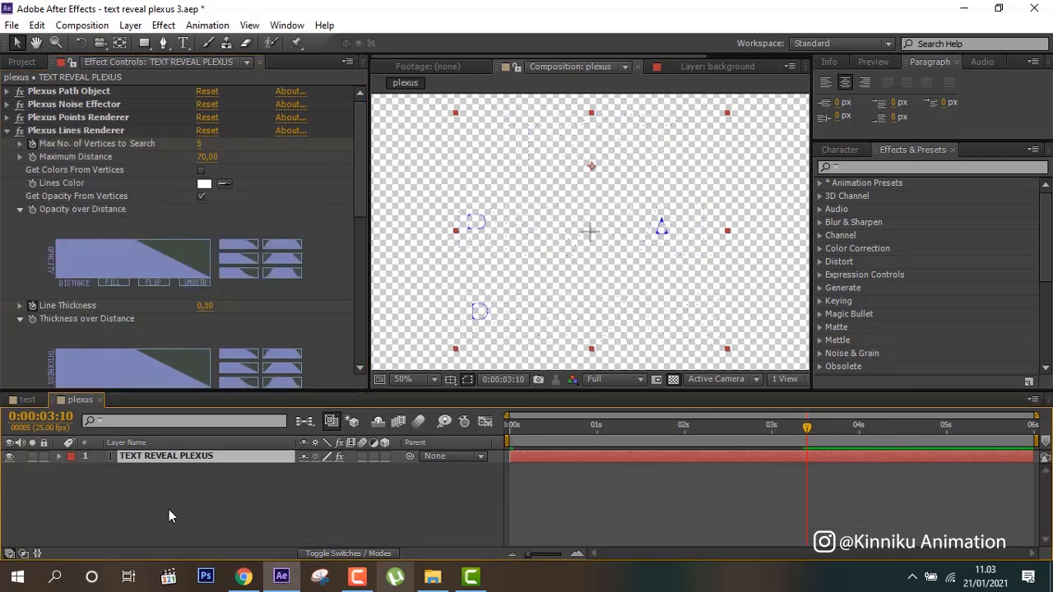
key(ctrl+d)
click(9, 469)
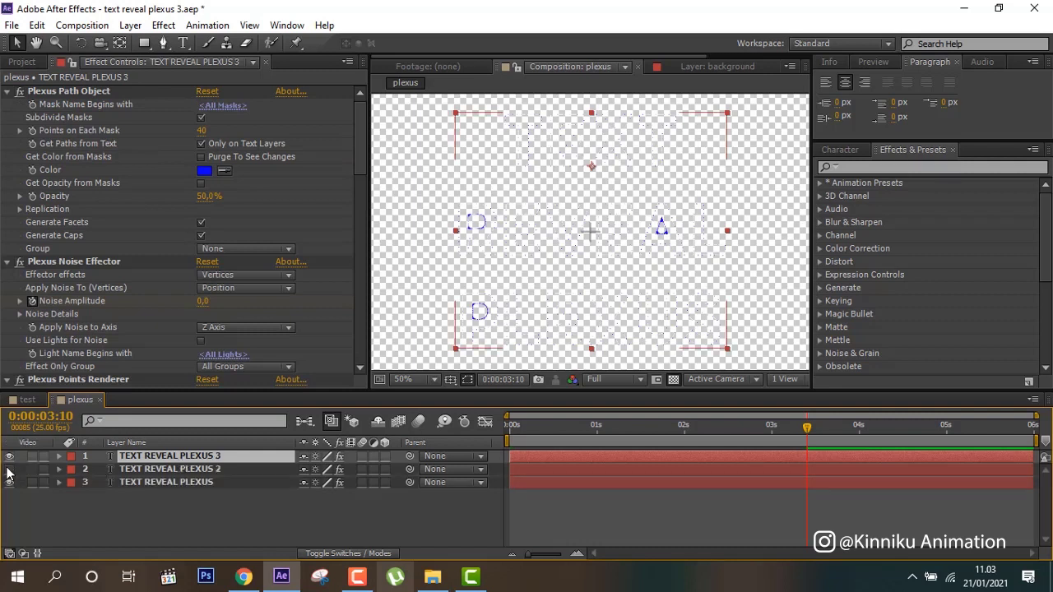
click(9, 456)
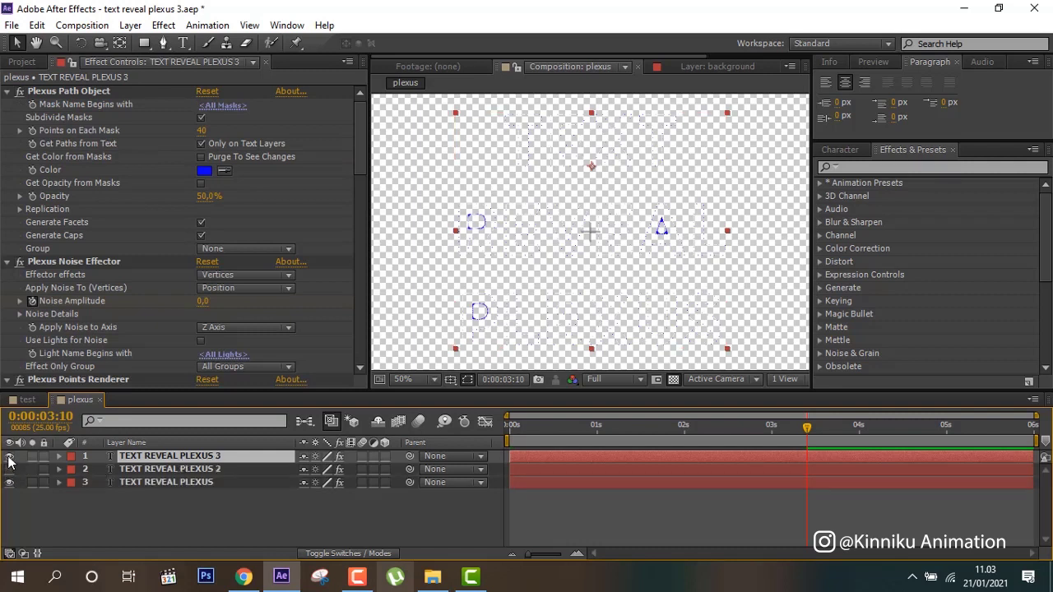
Step: Delete all effects from TEXT REVEAL PLEXUS 2, leaving copy 3's Plexus effects intact
click(156, 471)
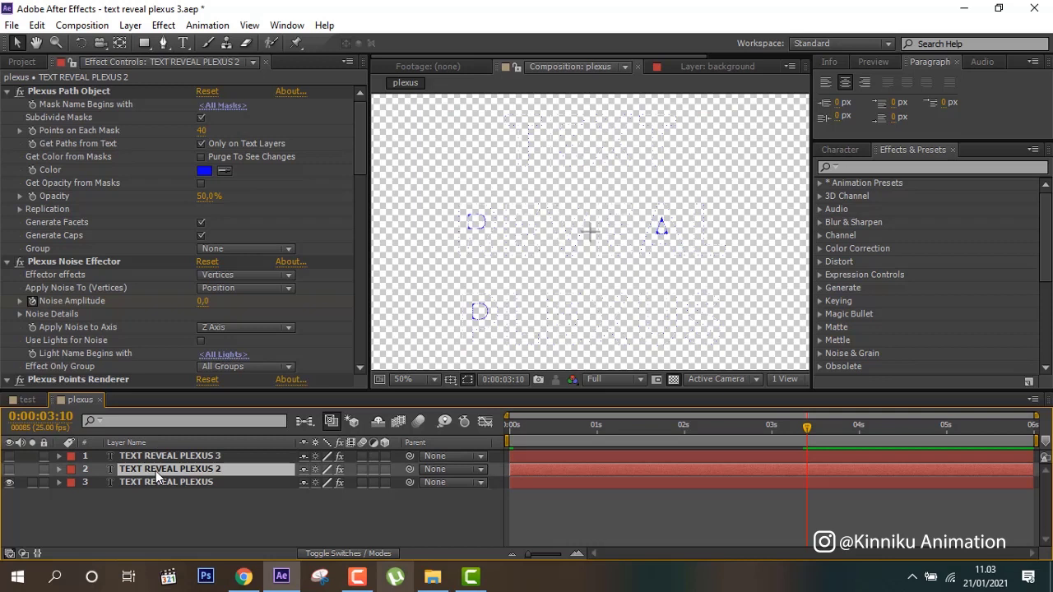
click(104, 94)
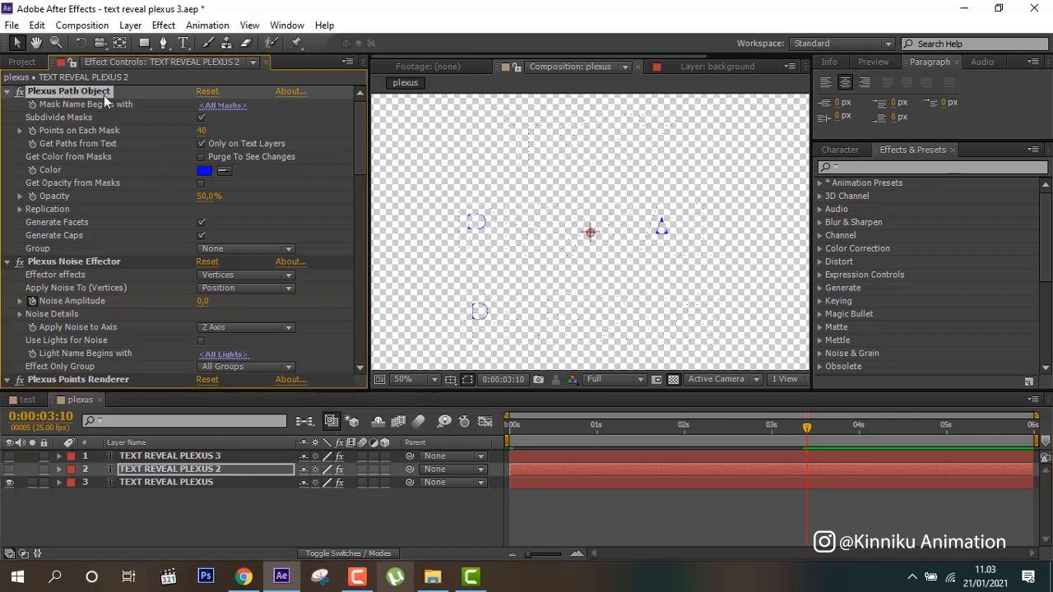
key(ctrl+a)
key(Delete)
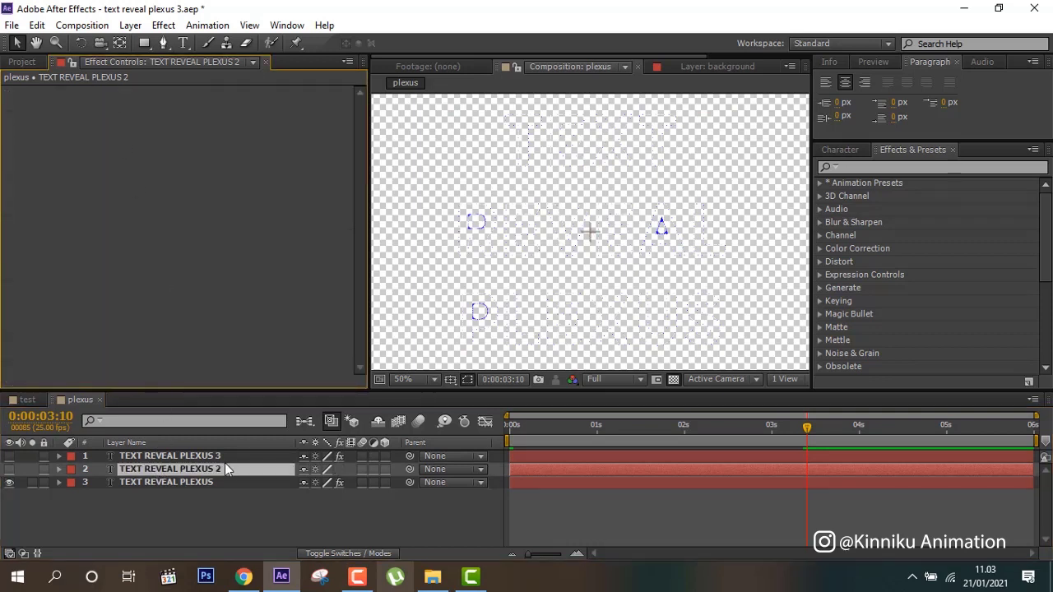
click(225, 461)
click(103, 93)
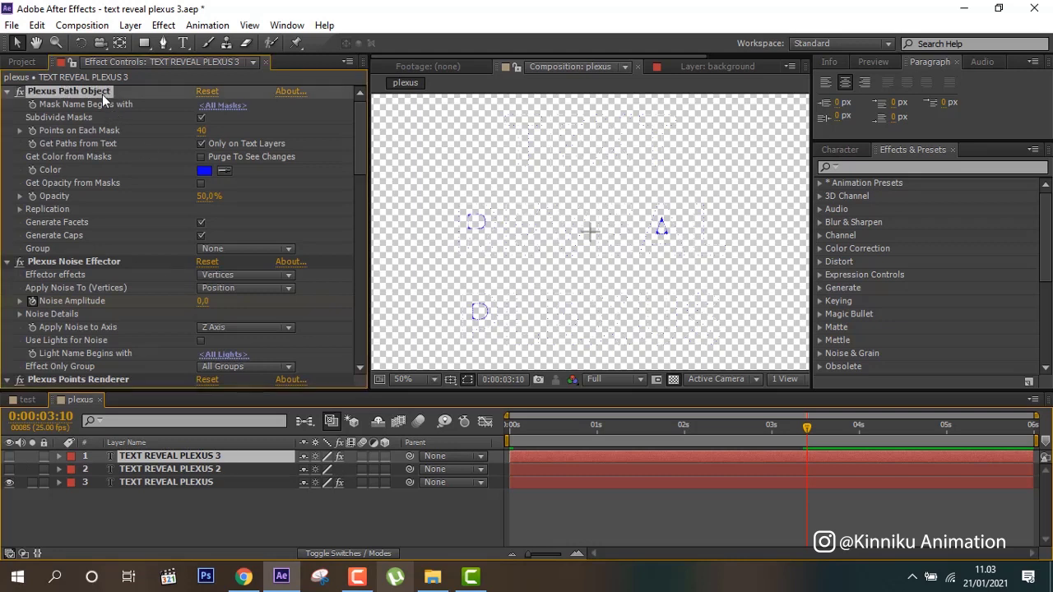
key(ctrl+d)
key(Delete)
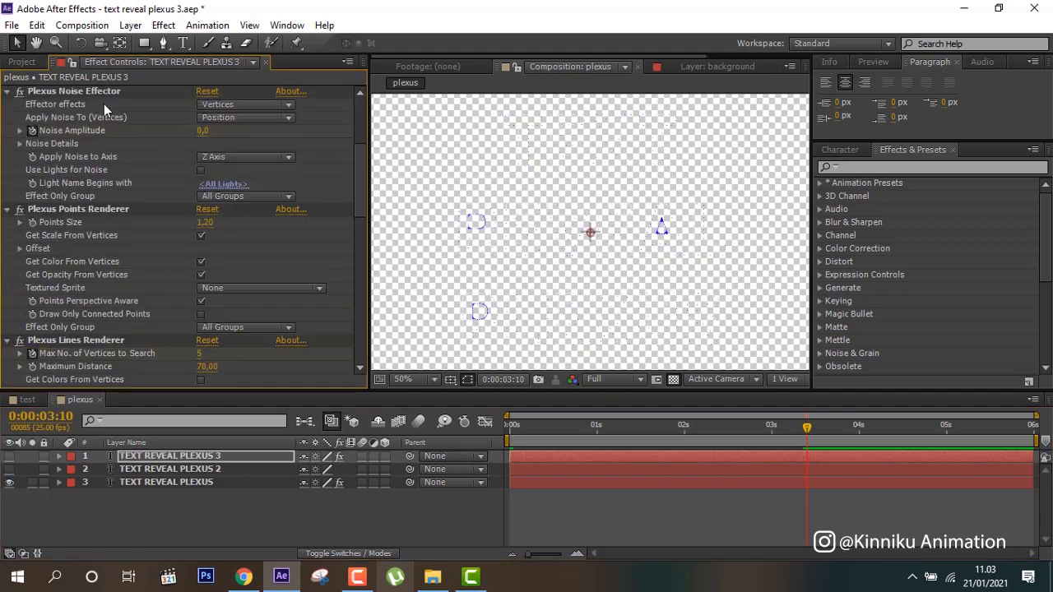
Step: Trim TEXT REVEAL PLEXUS 2 and 3 to start at about 2.4 seconds
click(525, 468)
drag(525, 468, 733, 468)
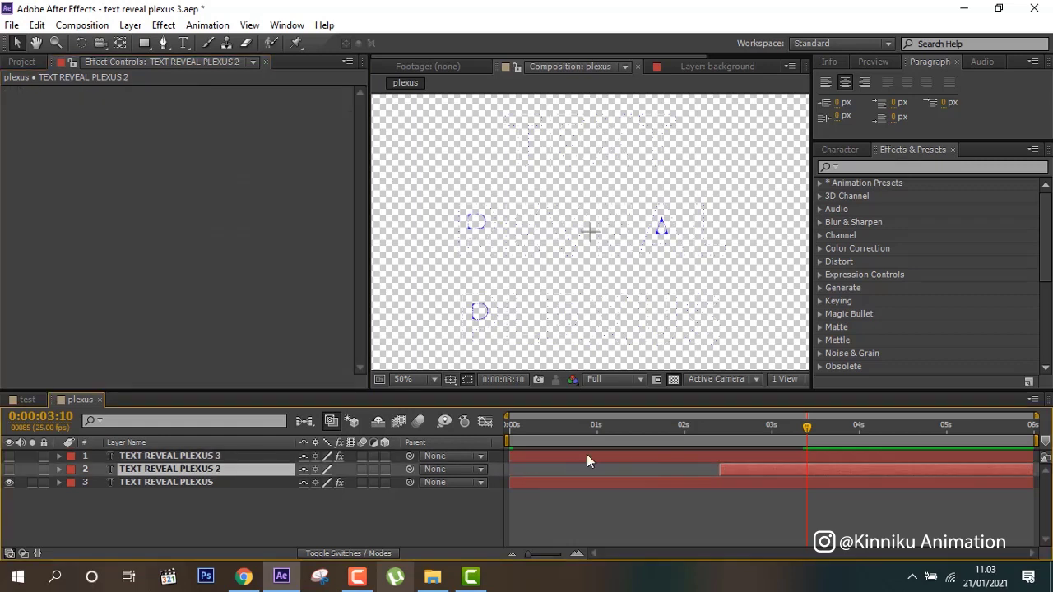
drag(512, 457, 711, 461)
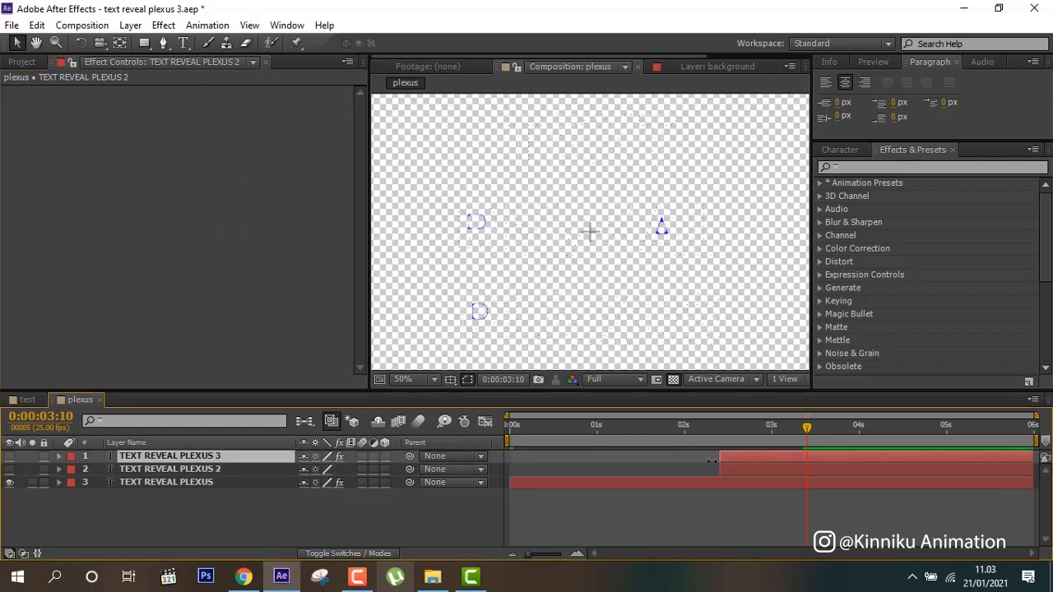
click(723, 470)
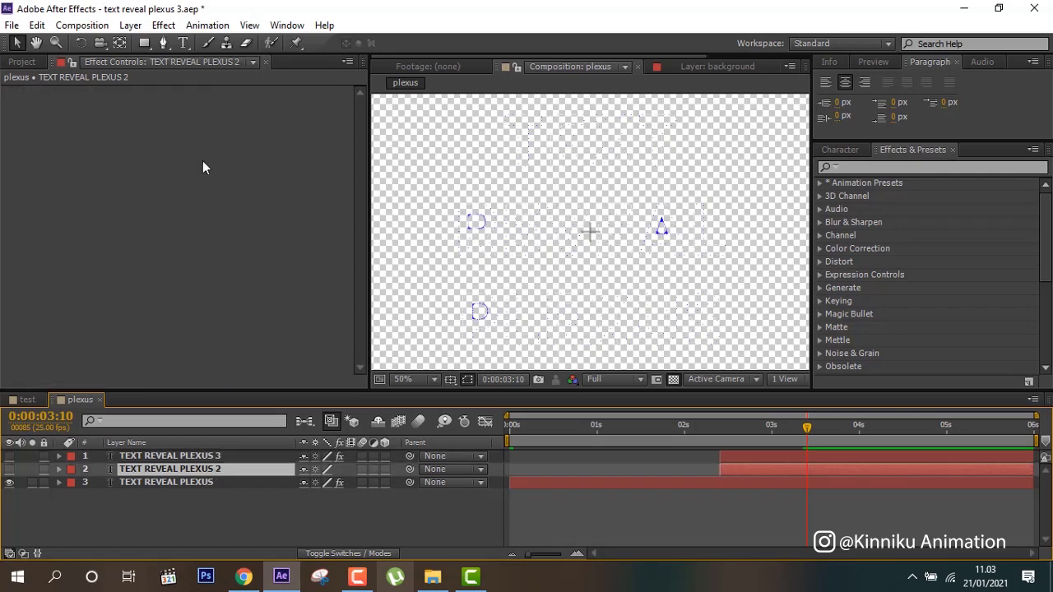
click(129, 25)
click(95, 514)
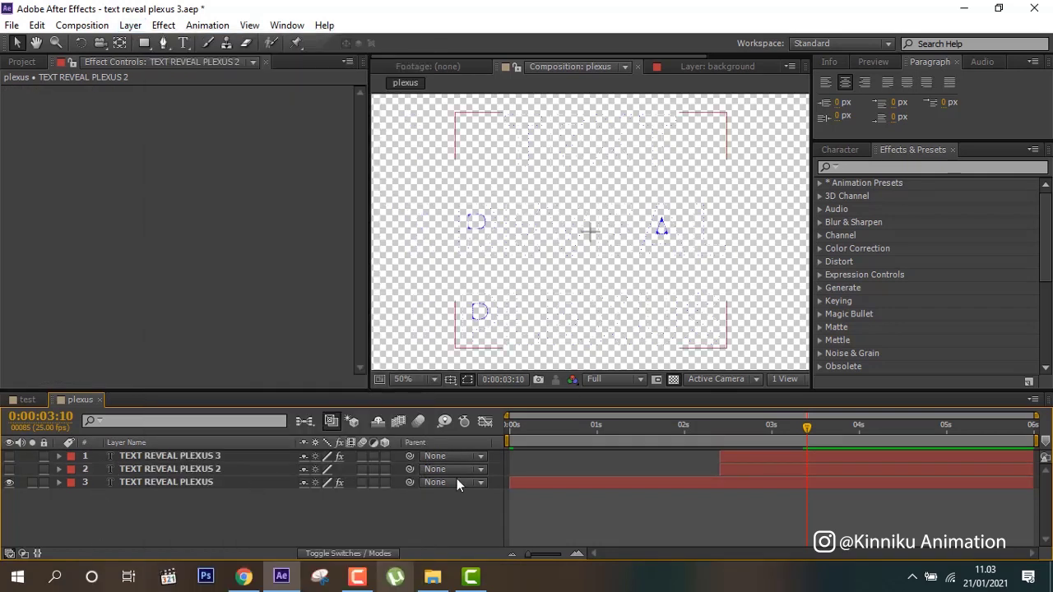
Step: Add a new adjustment layer and place it below TEXT REVEAL PLEXUS 3
click(130, 25)
mouse_move(205, 46)
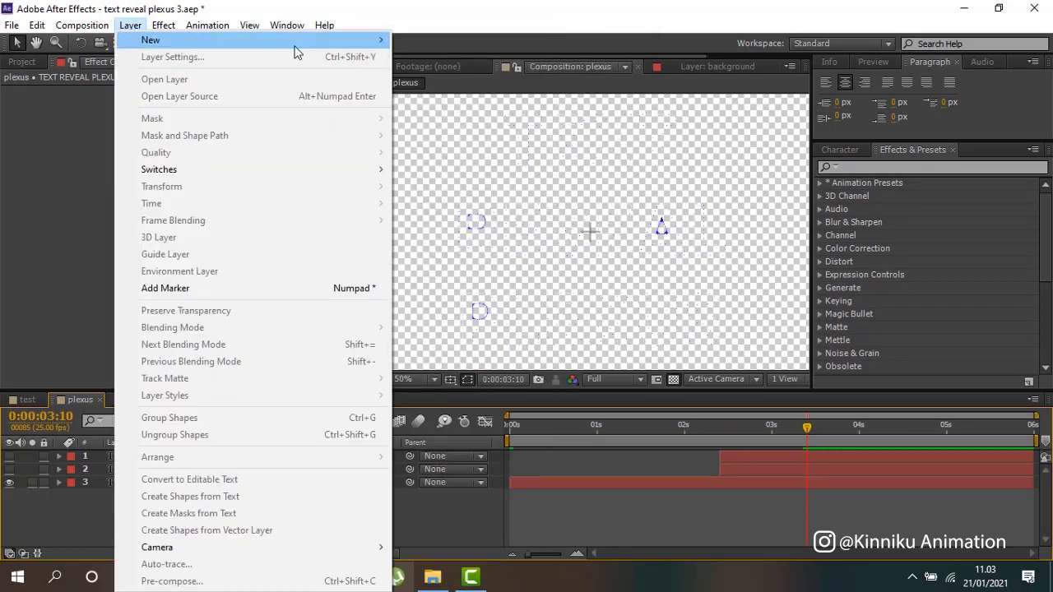
mouse_move(296, 43)
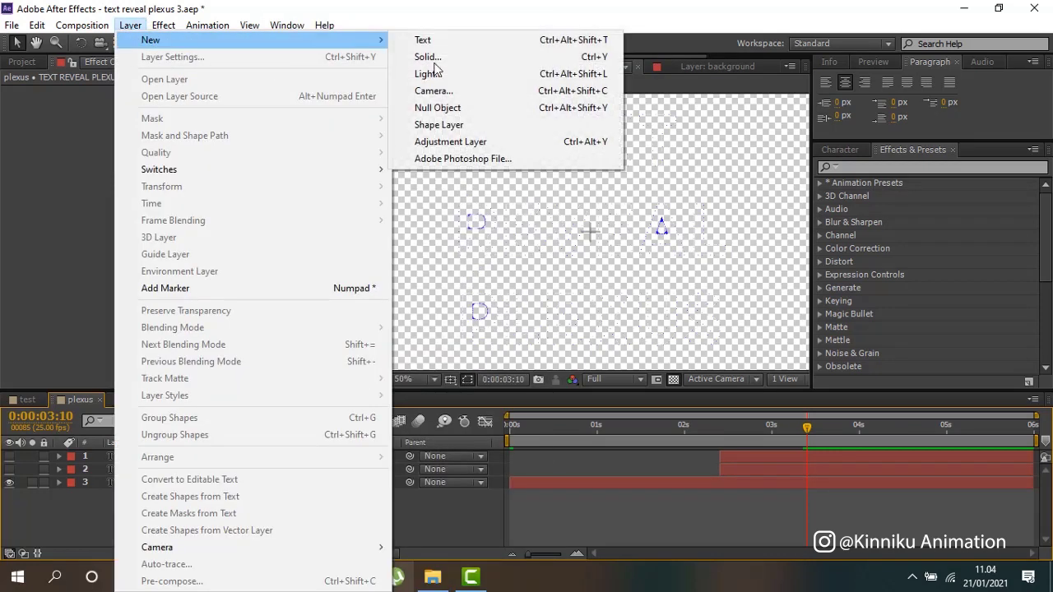
click(468, 147)
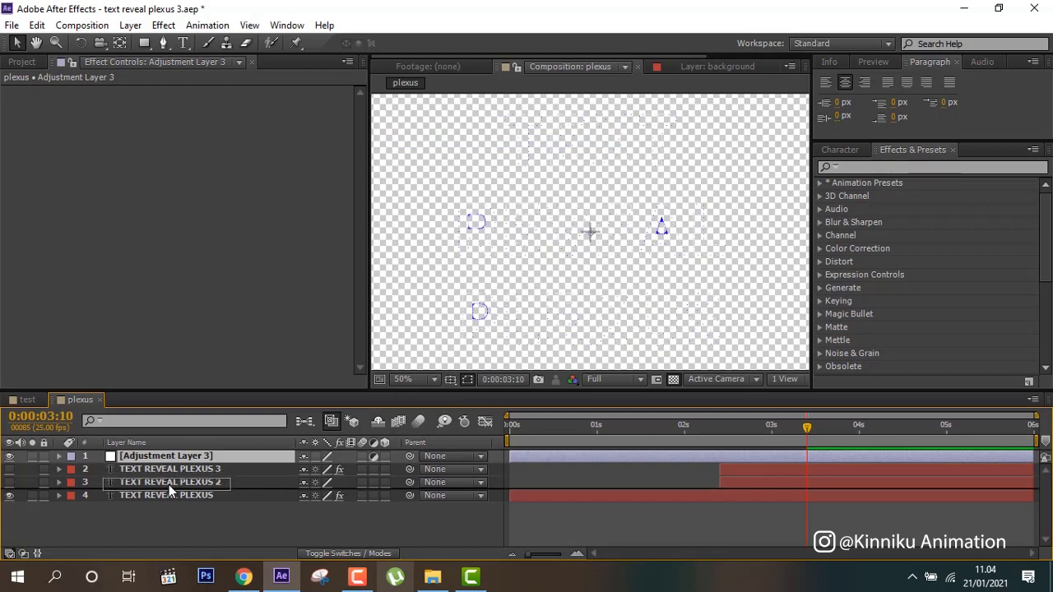
drag(169, 490, 169, 467)
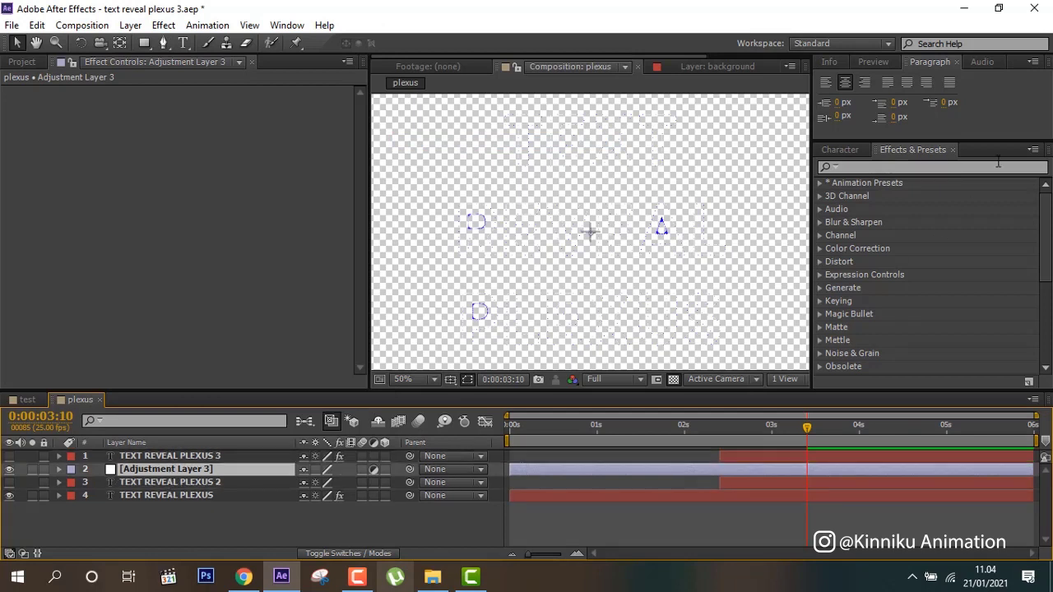
Step: Apply Displacement Map to the adjustment layer and trim its start to about 3 seconds
click(900, 170)
text(disp)
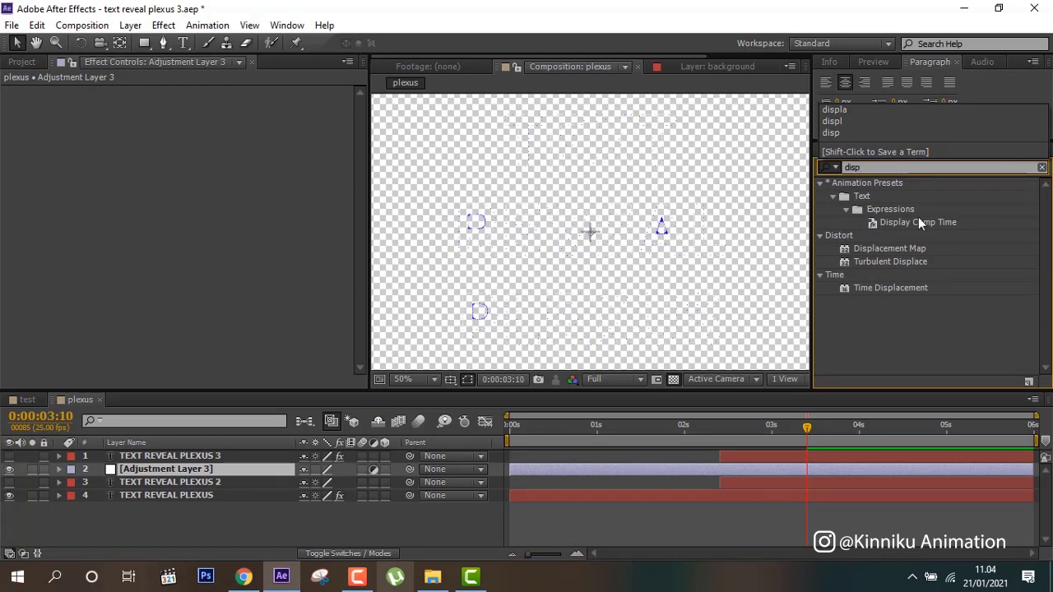
double_click(897, 248)
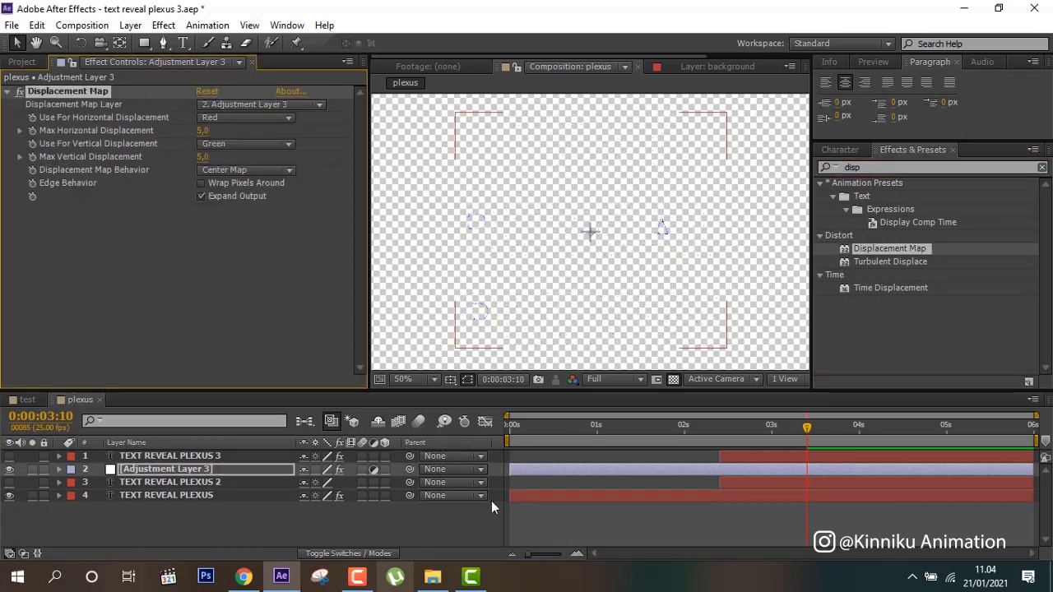
click(516, 471)
drag(515, 471, 701, 472)
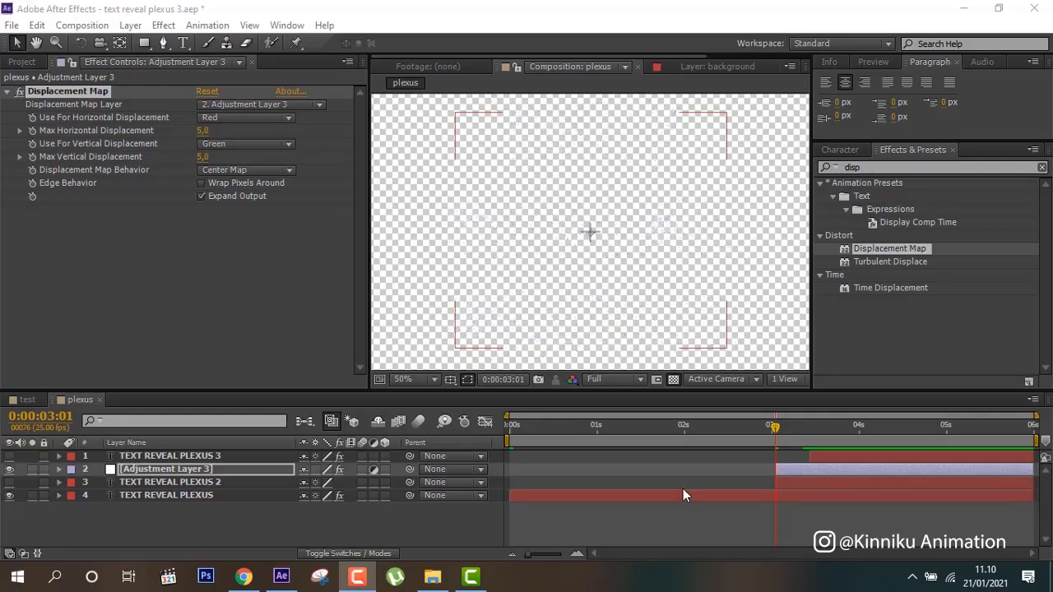
Step: Rename the adjustment layer to 'displacement map'
click(801, 467)
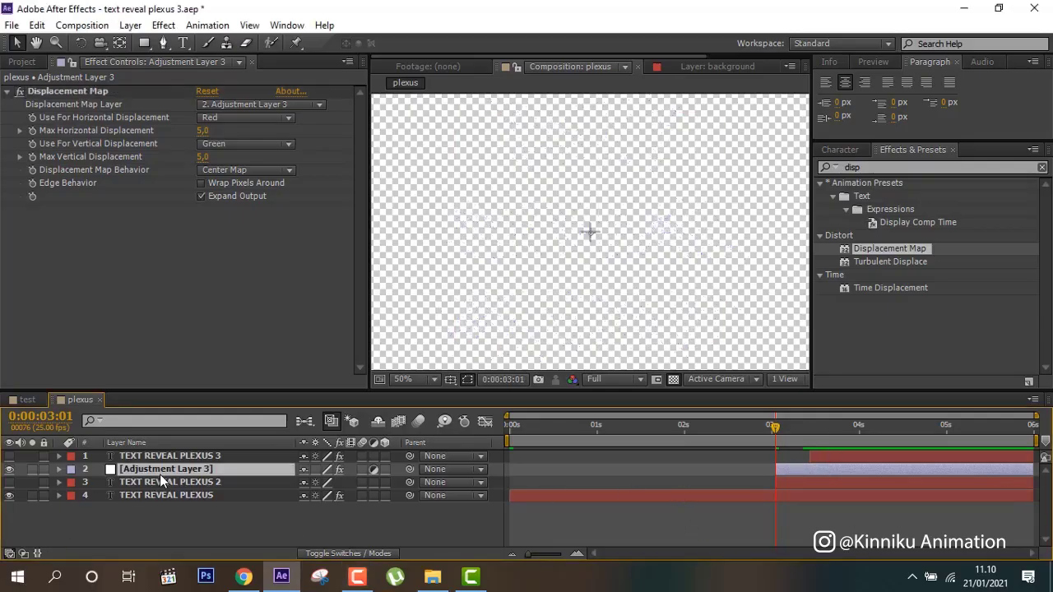
key(Return)
text(disp)
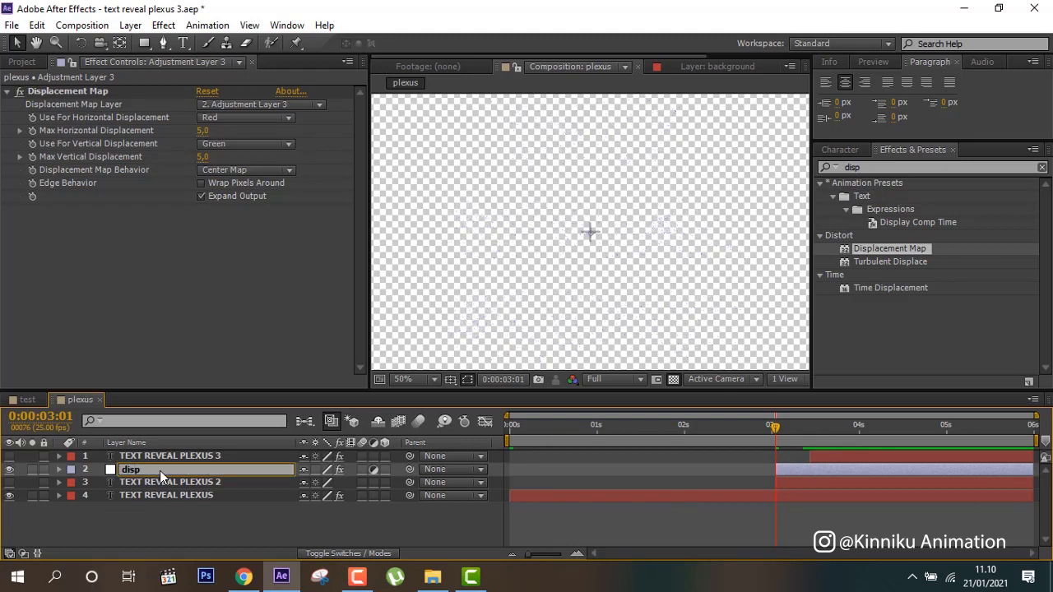
text(lacement map)
key(Return)
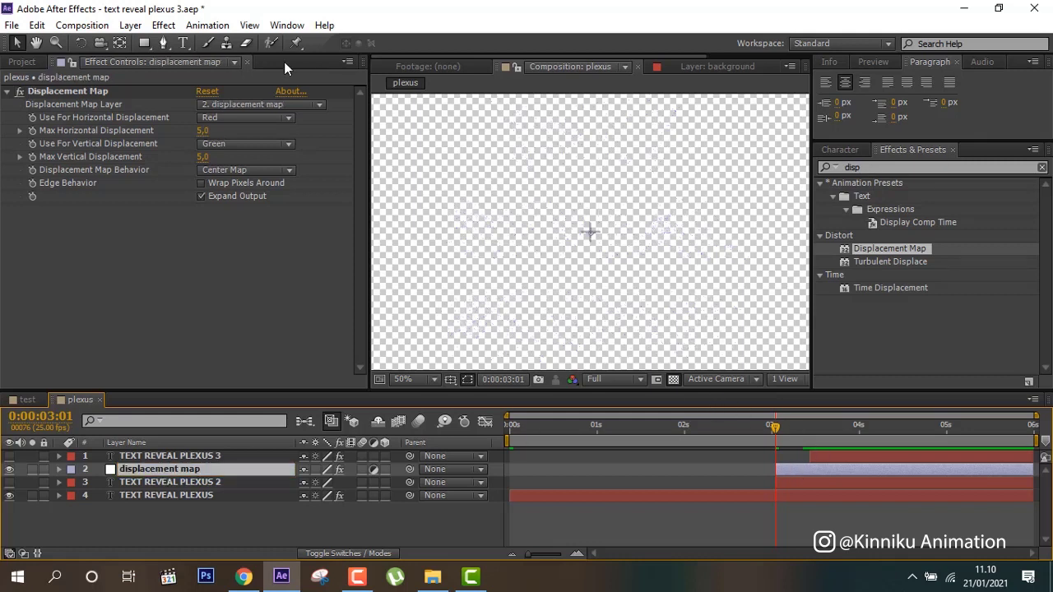
Step: Paste the copied displacement keyframes onto the Displacement Map effect
click(149, 91)
key(ctrl+v)
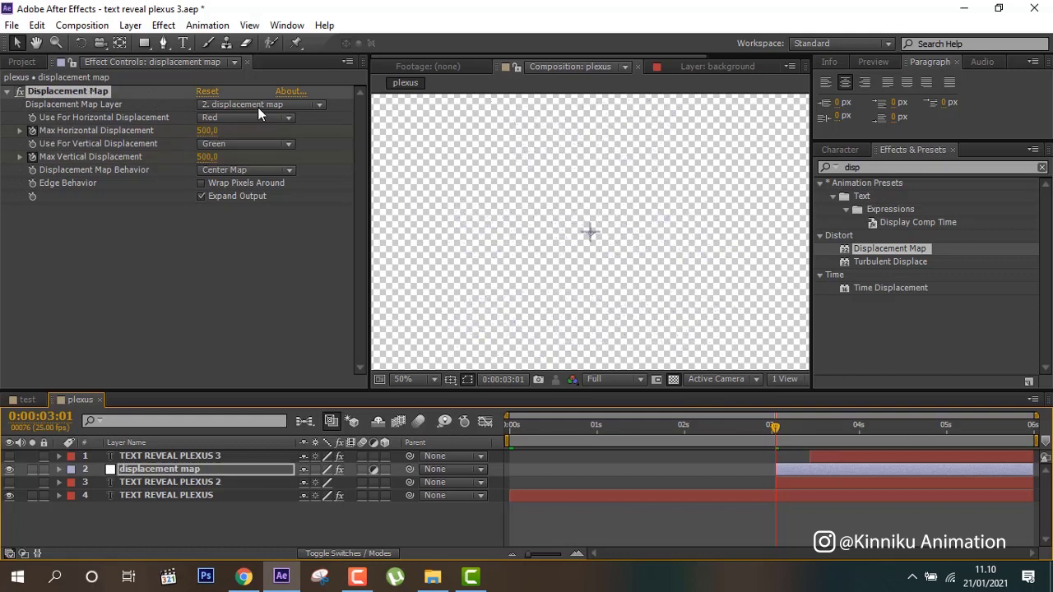
click(840, 473)
key(u)
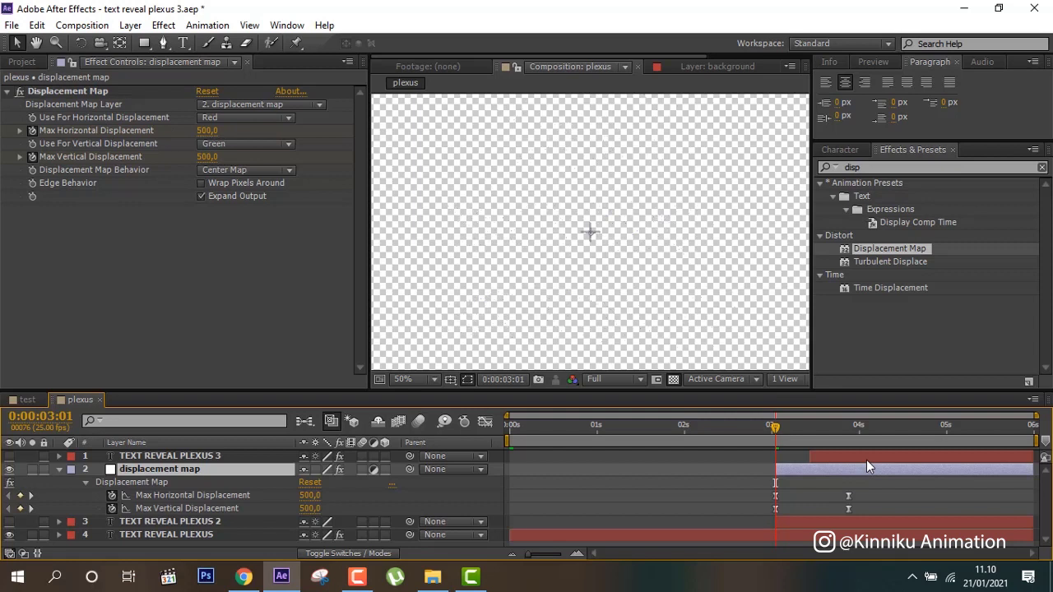
key(k)
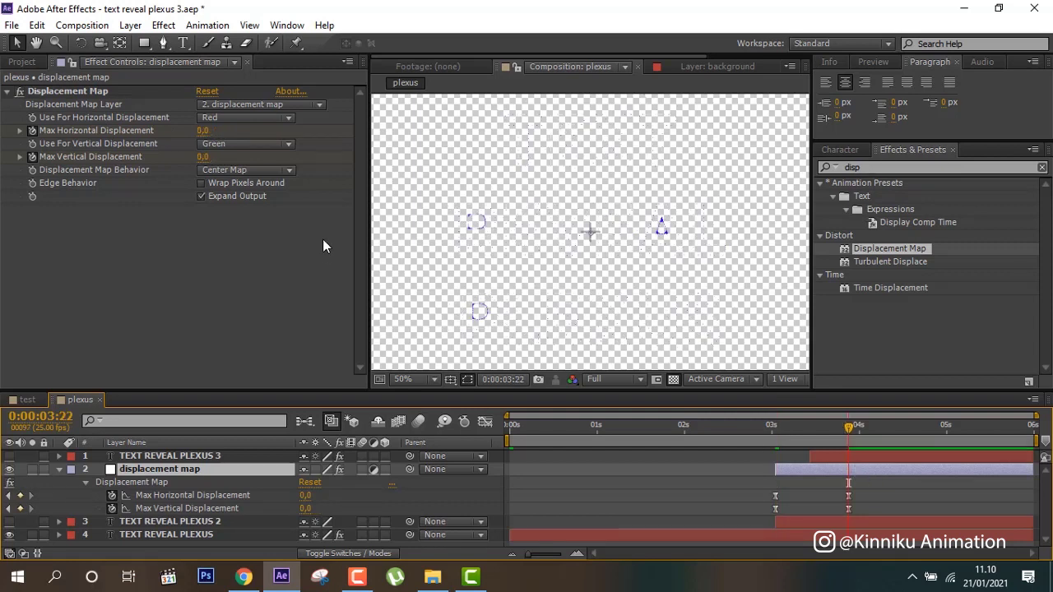
Step: Set the Displacement Map source layer to TEXT REVEAL PLEXUS 2
click(230, 105)
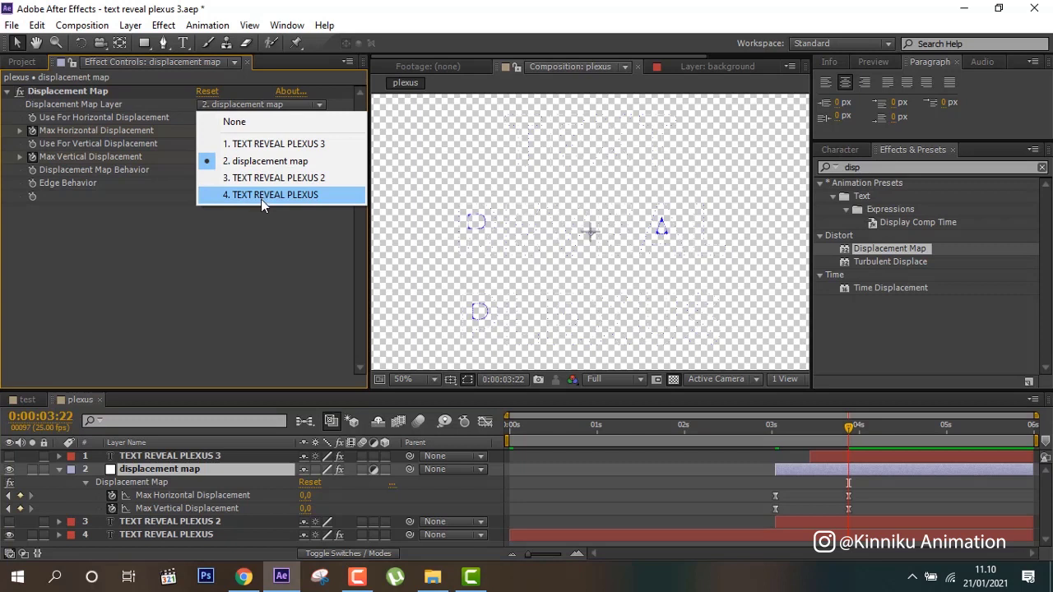
click(263, 178)
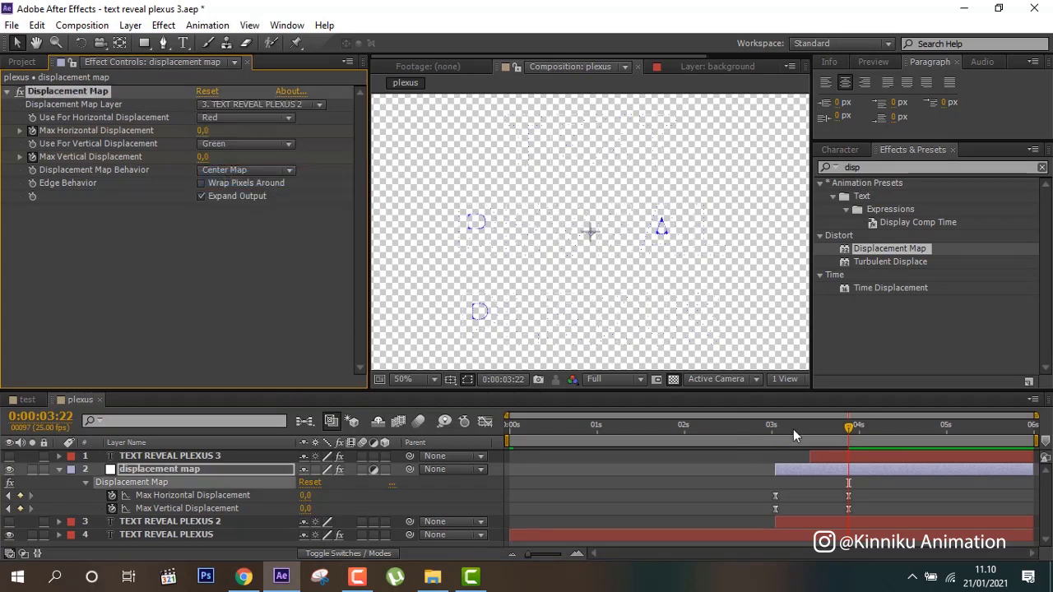
drag(793, 428, 831, 428)
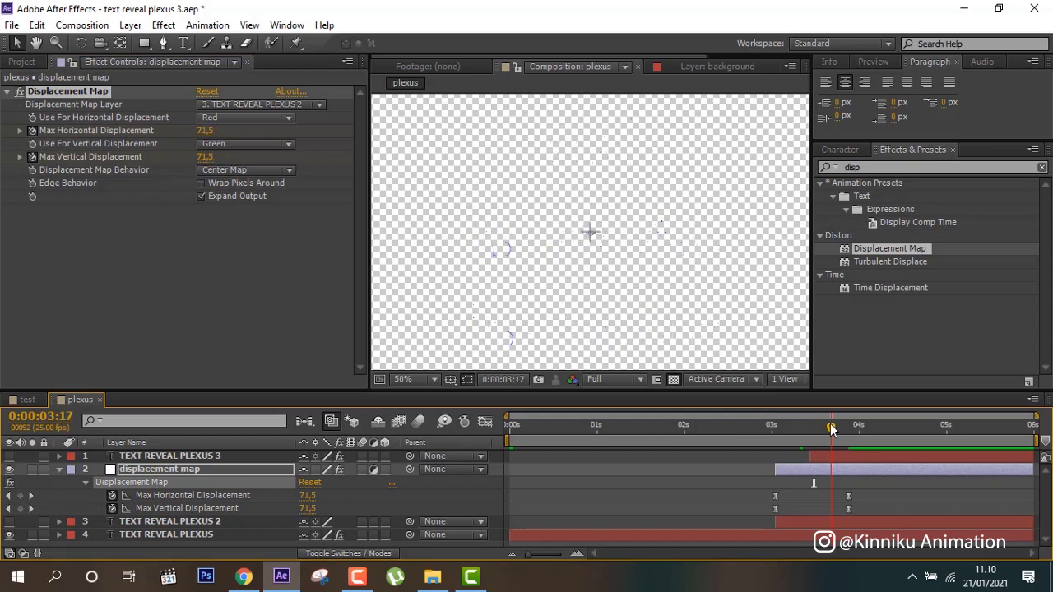
click(819, 455)
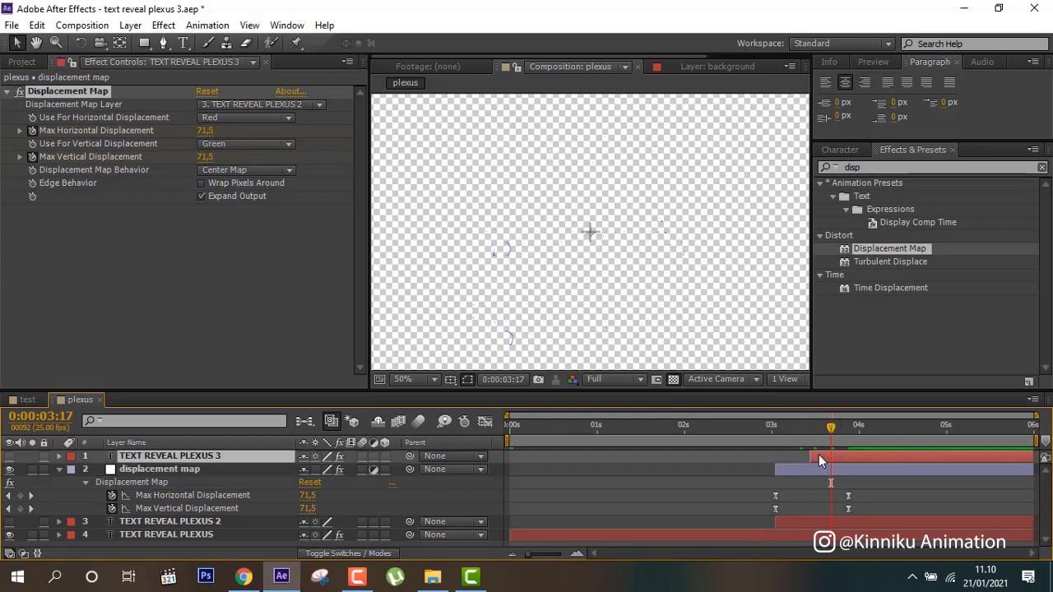
click(59, 469)
click(246, 469)
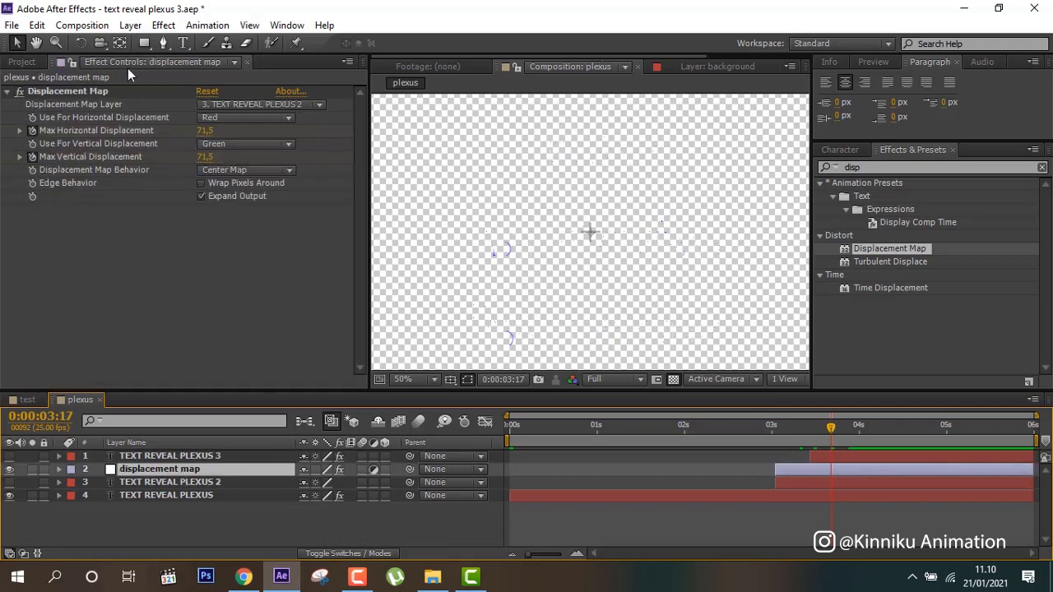
click(130, 25)
mouse_move(200, 40)
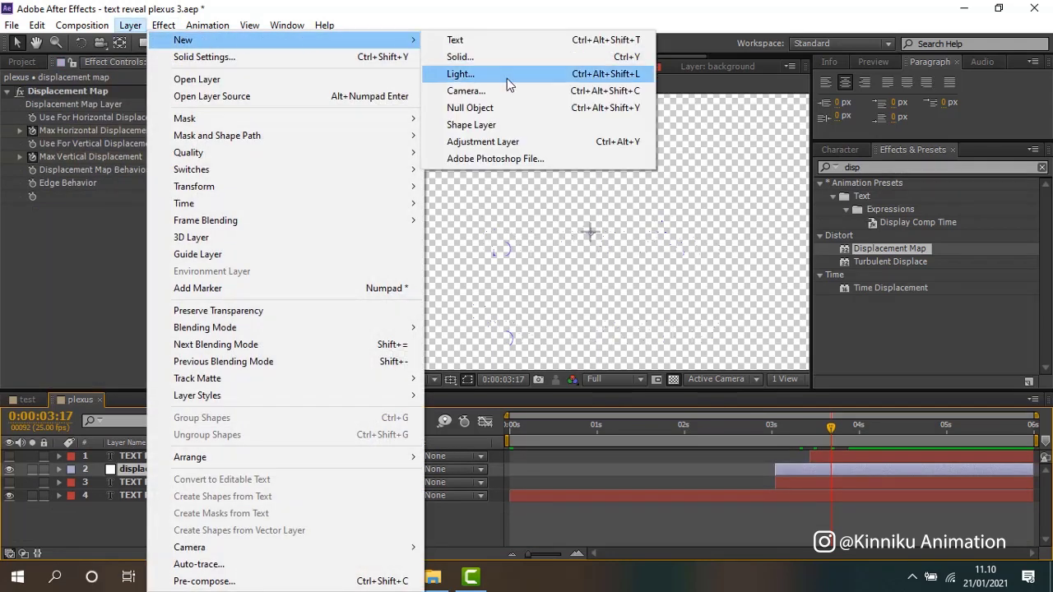
Step: Add an adjustment layer named 'glow' below TEXT REVEAL PLEXUS 3
click(508, 146)
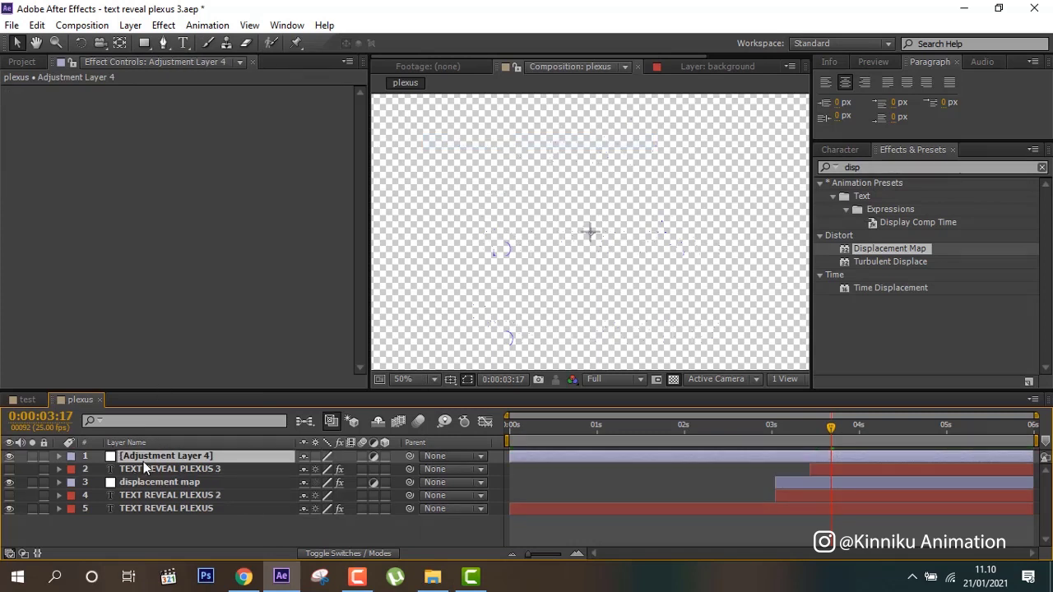
drag(143, 461, 150, 473)
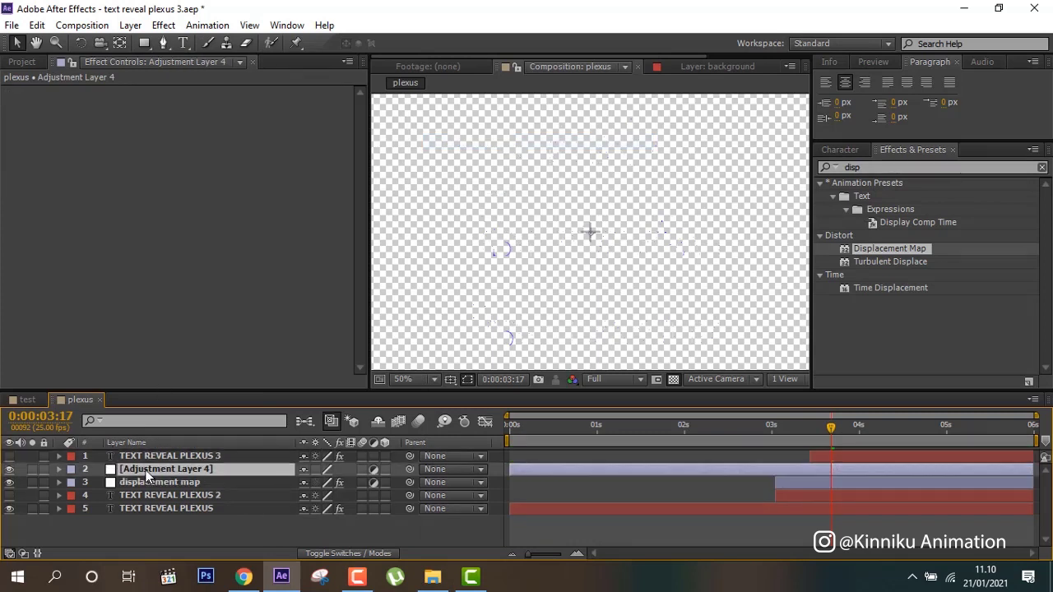
key(Return)
text(glow)
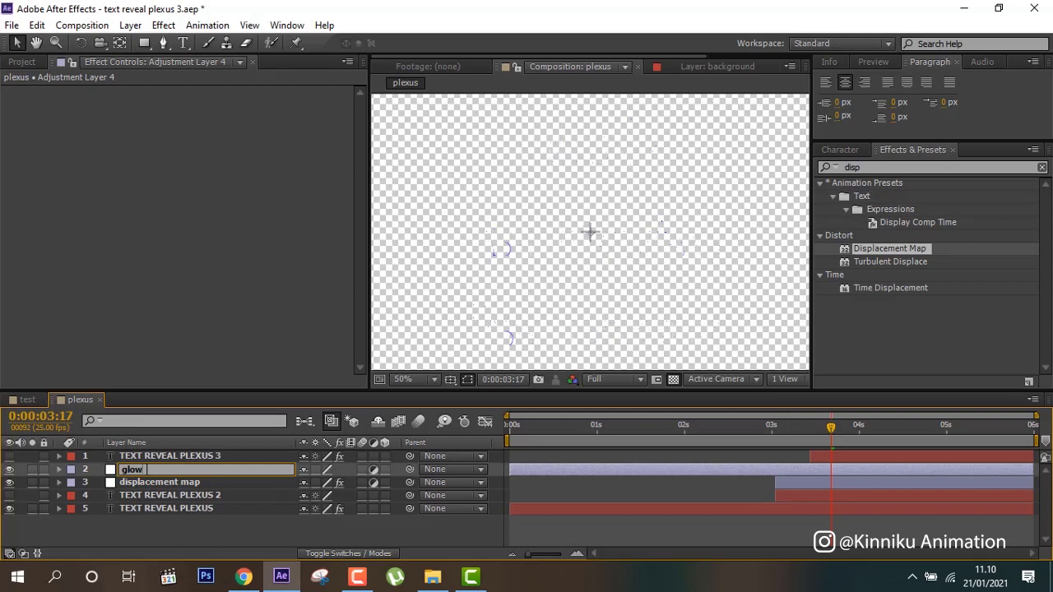
key(Return)
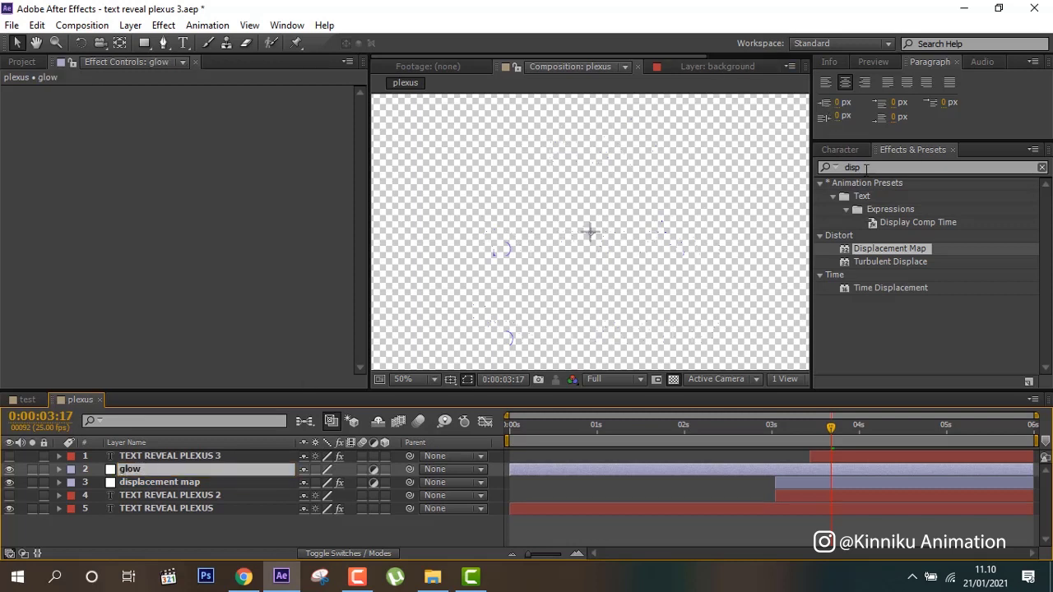
Step: Apply Glow to the glow layer with Threshold 35% and Radius 15
click(866, 168)
text(g)
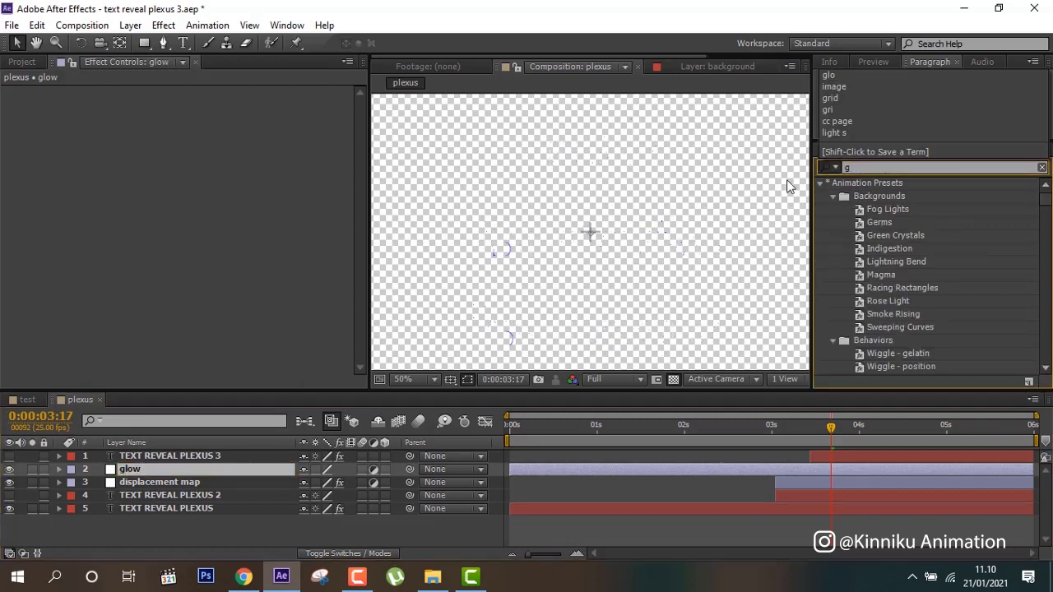
text(low)
click(863, 262)
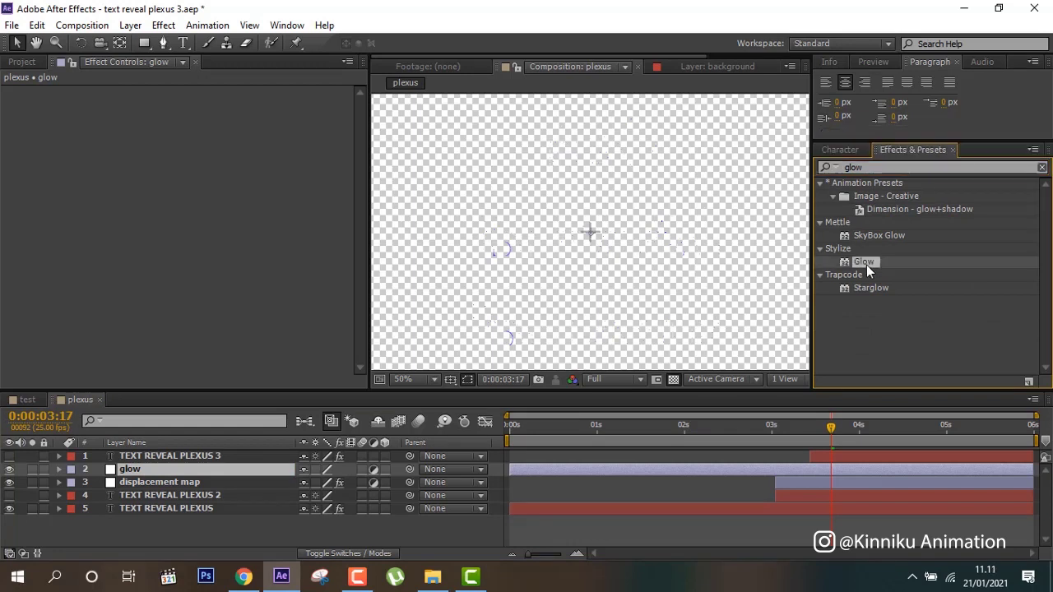
double_click(866, 265)
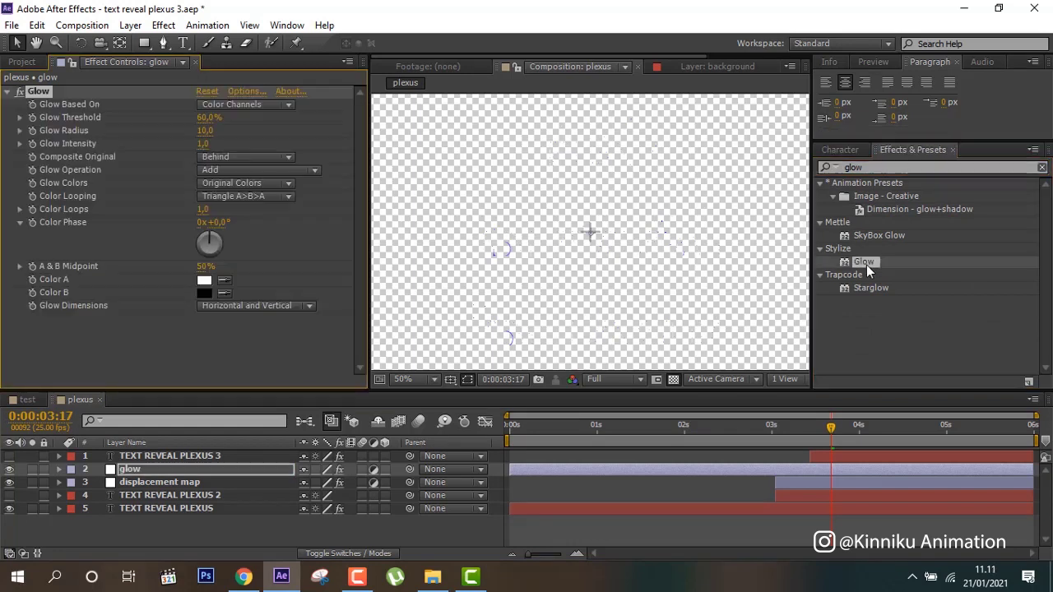
click(211, 118)
text(35)
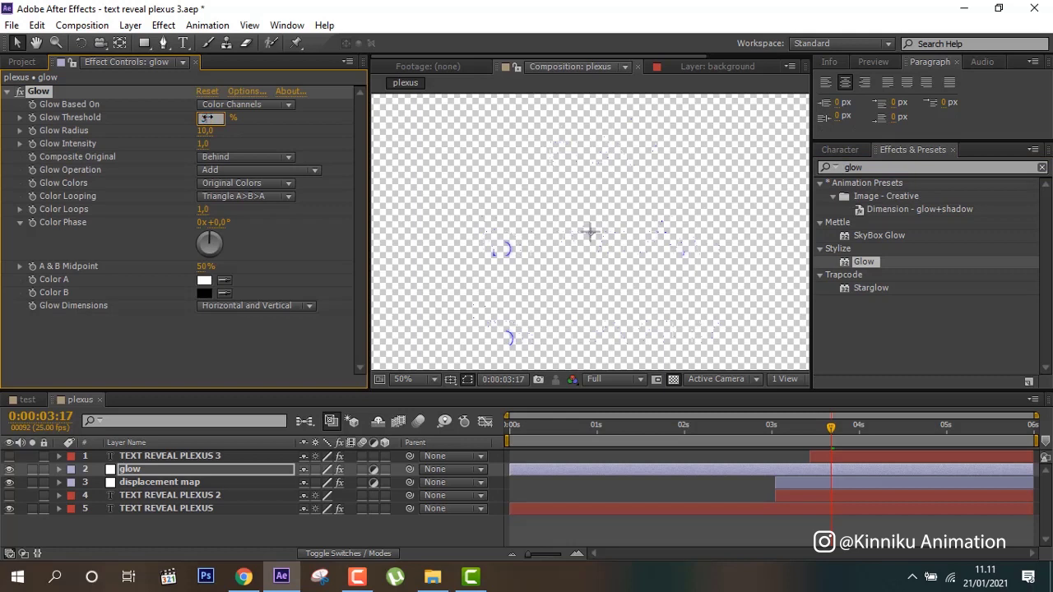
key(Tab)
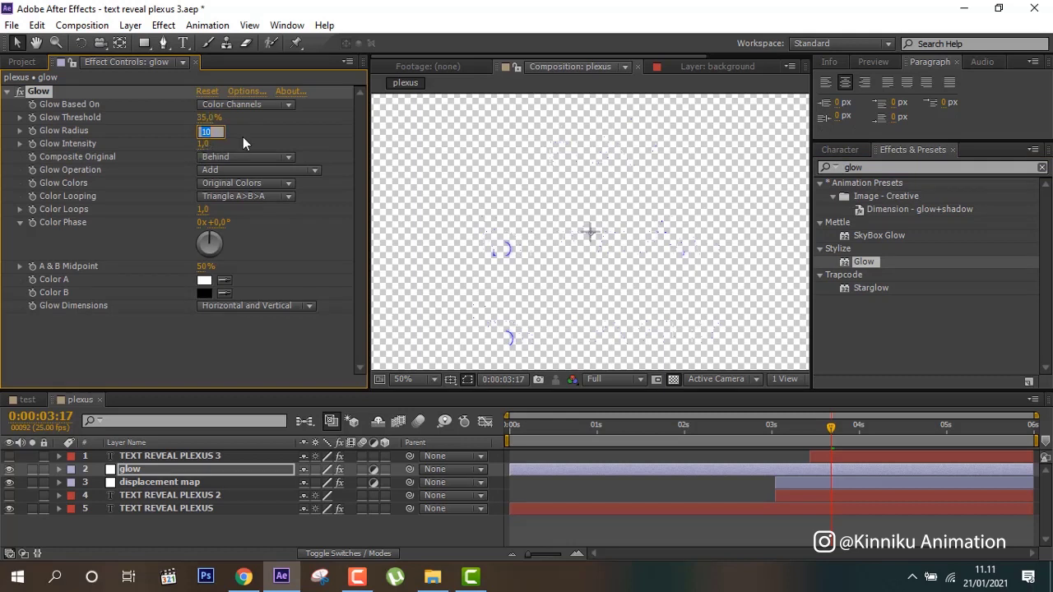
text(1)
click(225, 328)
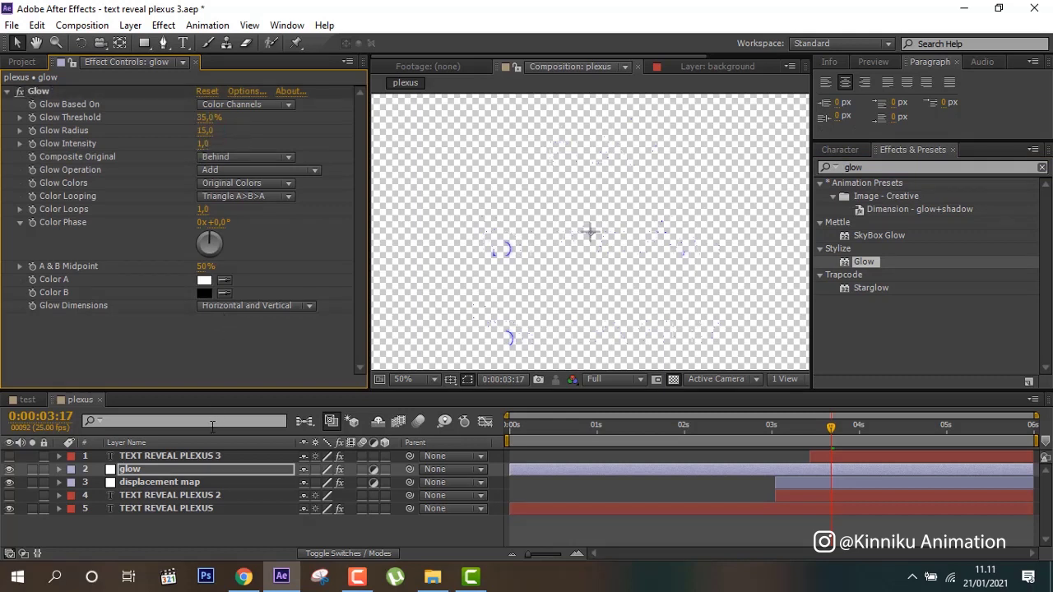
click(187, 474)
Step: Lower the glow layer's Opacity to 33%
key(t)
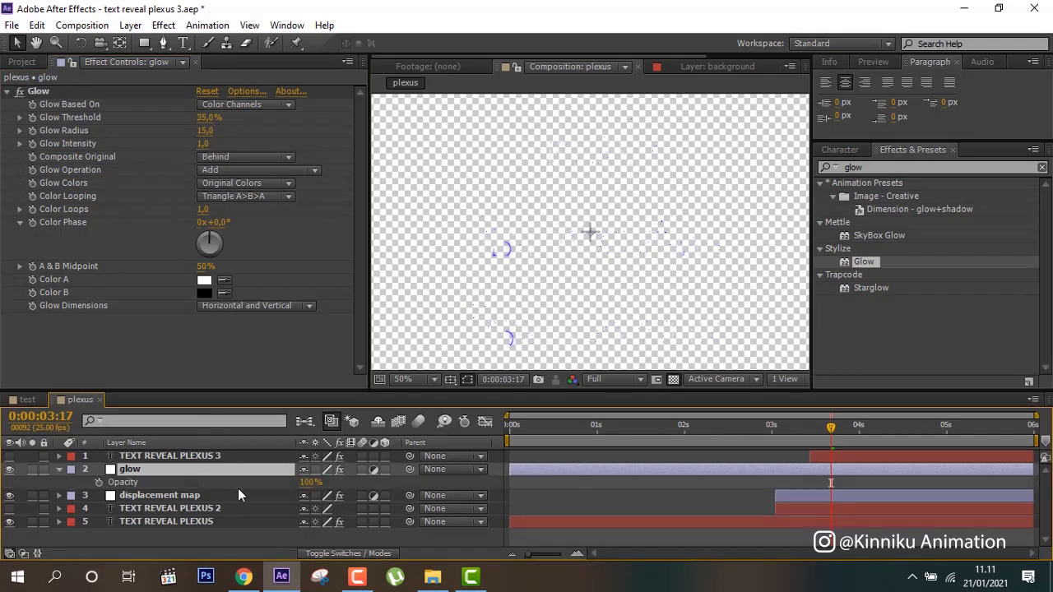
click(309, 482)
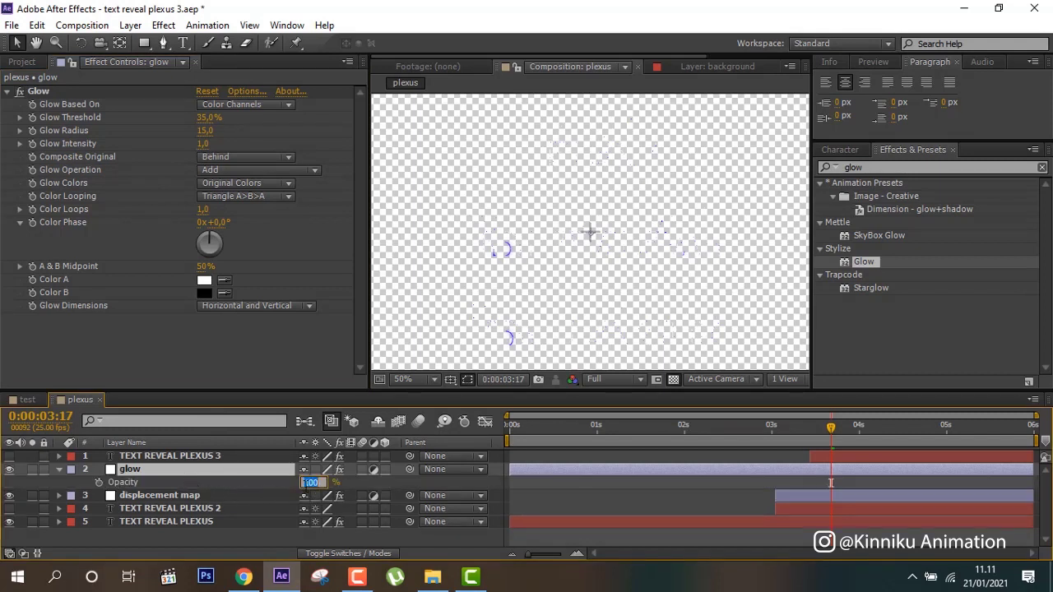
text(33)
click(278, 538)
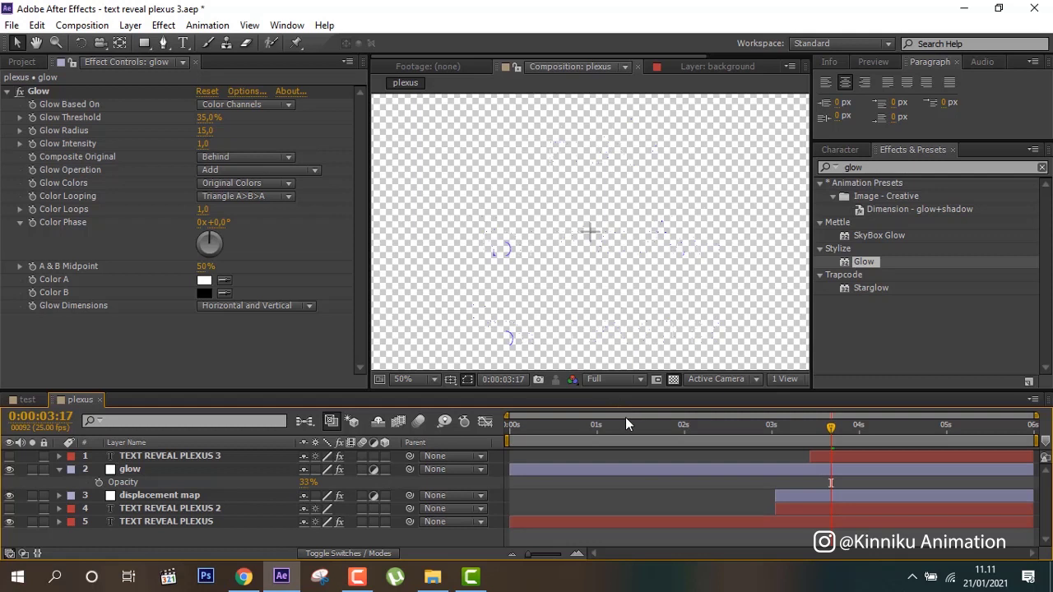
Step: Preview the text reveal around 2–3 seconds over black instead of transparency, zoomed to 25%
click(577, 419)
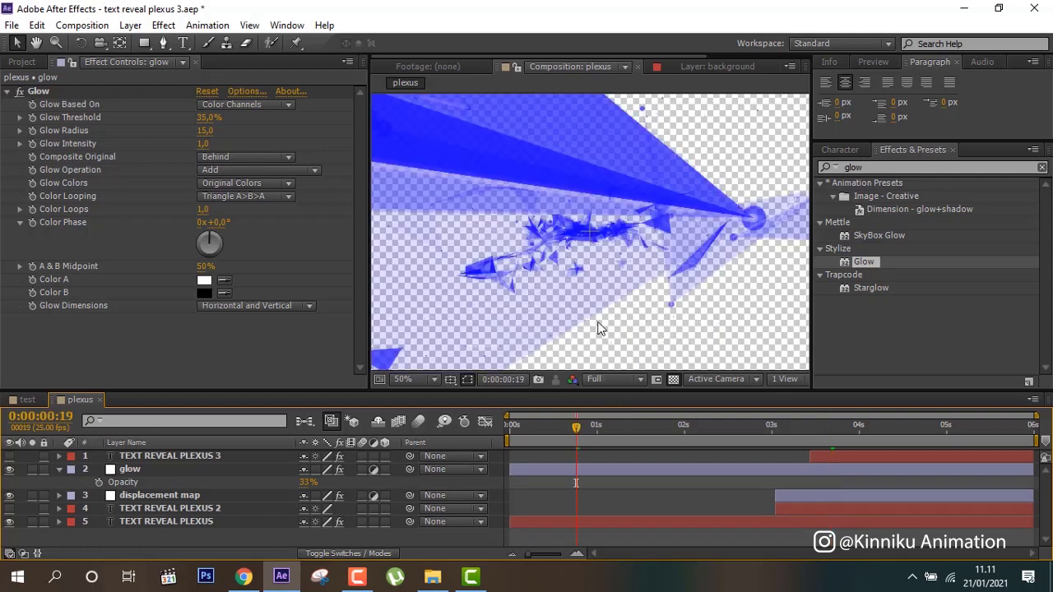
scroll(601, 316, down, 4)
drag(689, 425, 768, 424)
click(807, 425)
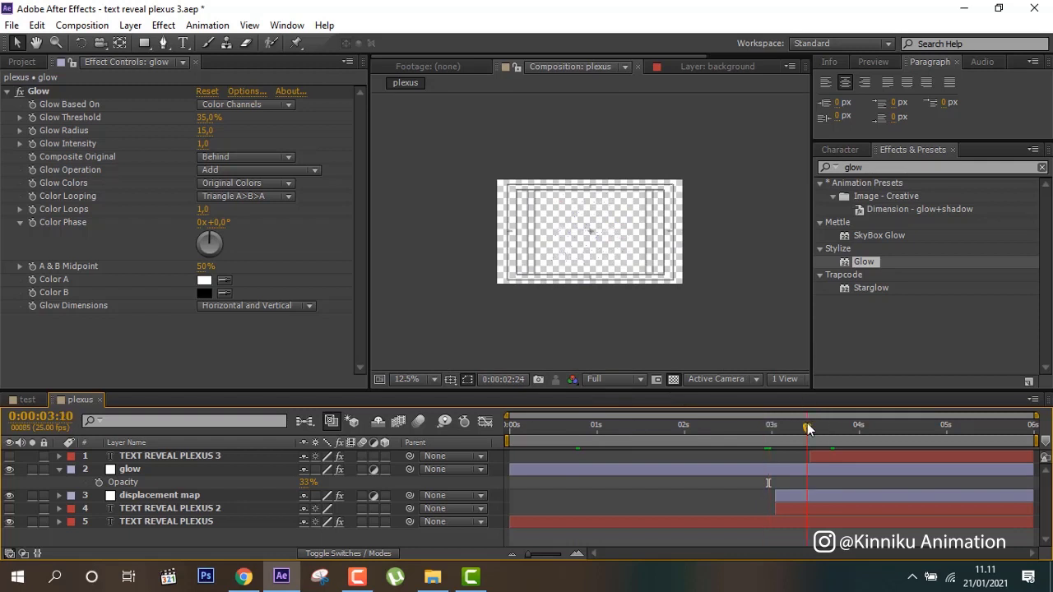
click(754, 428)
click(736, 430)
click(673, 379)
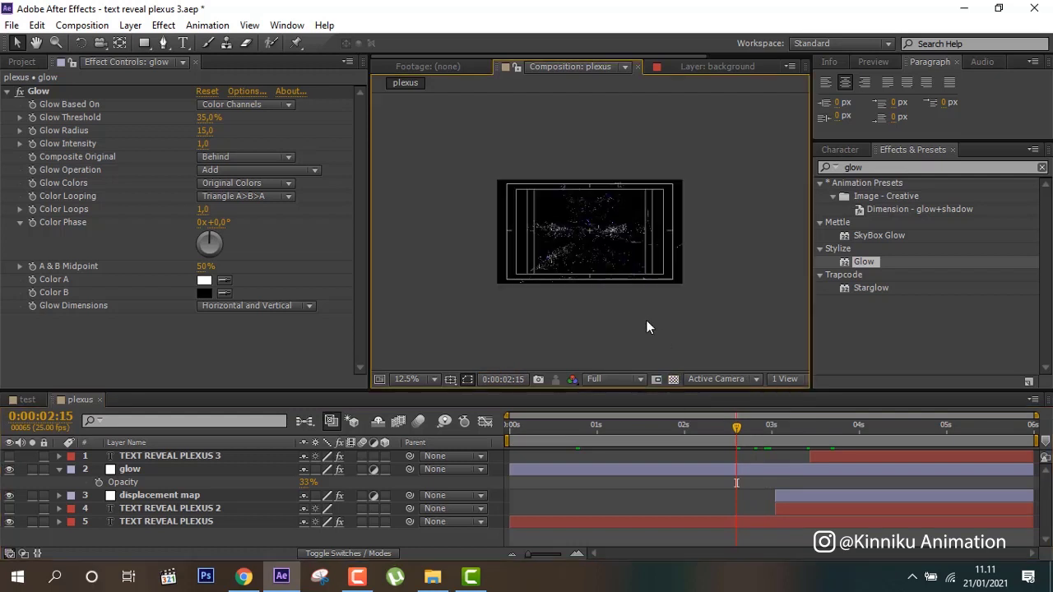
key(period)
drag(770, 439, 796, 434)
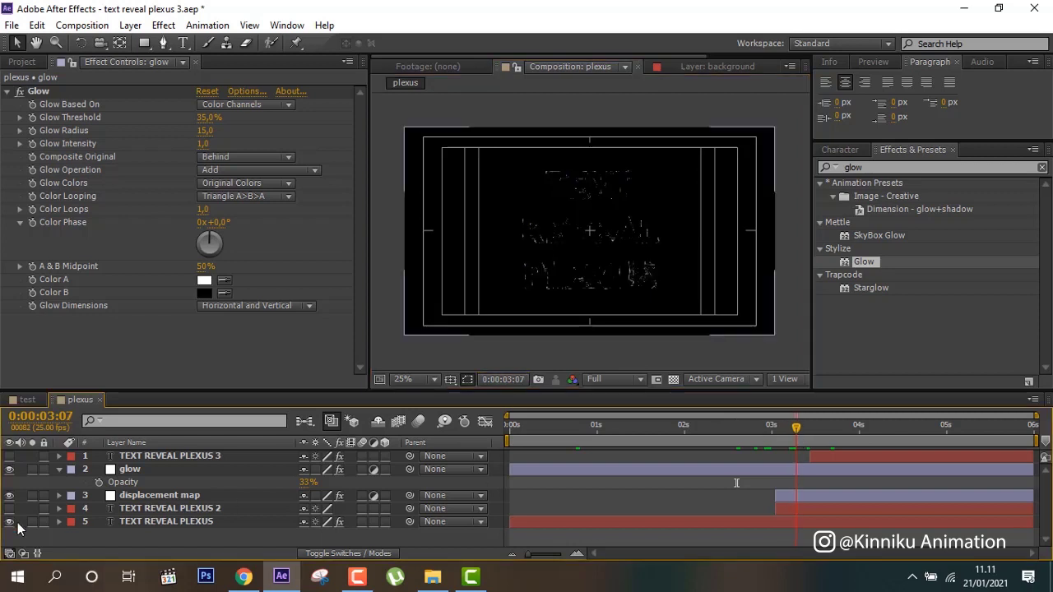
Step: In the test comp, review PLEXUS ANIMATION TUTORIAL 3's 0–100% opacity fade and the displacement timing
click(33, 398)
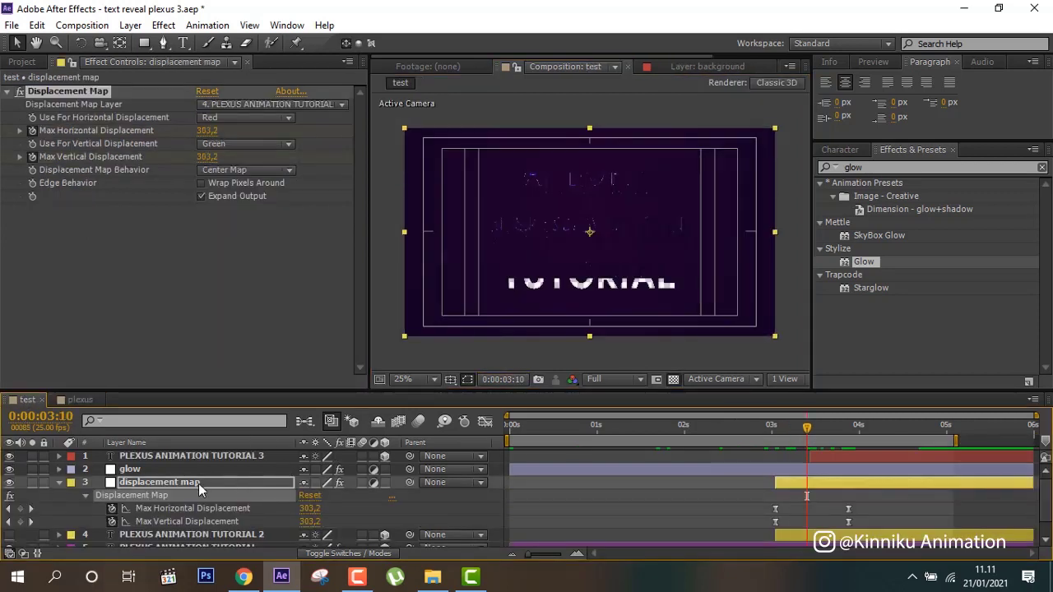
key(F2)
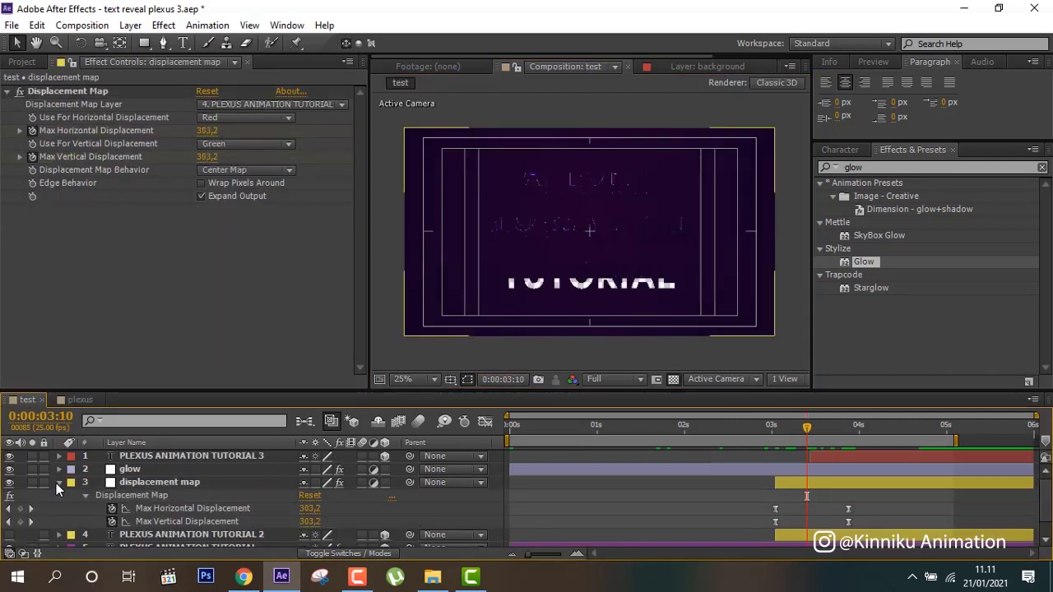
click(57, 483)
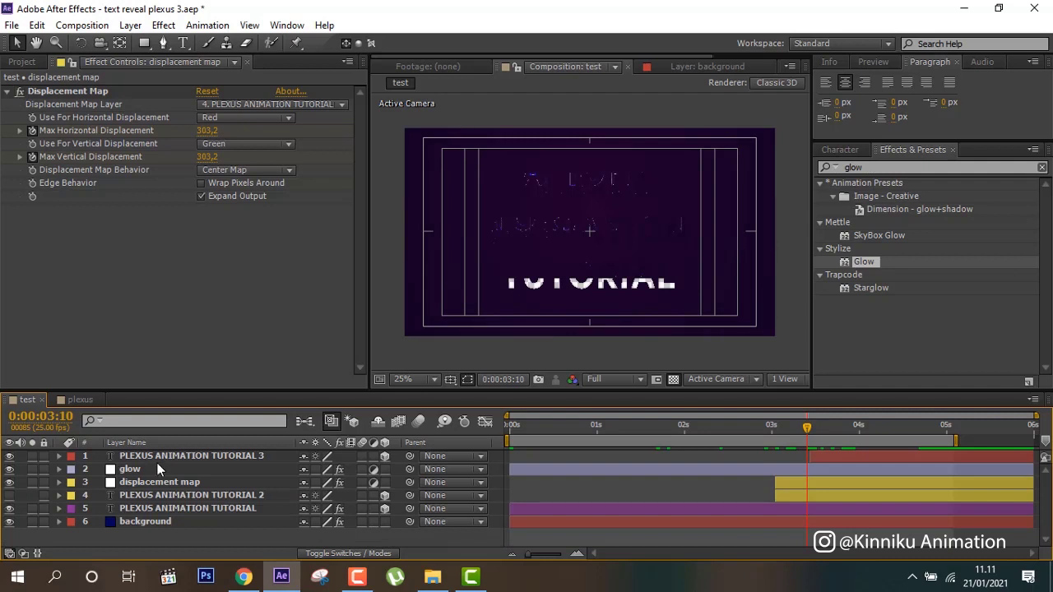
click(854, 456)
key(t)
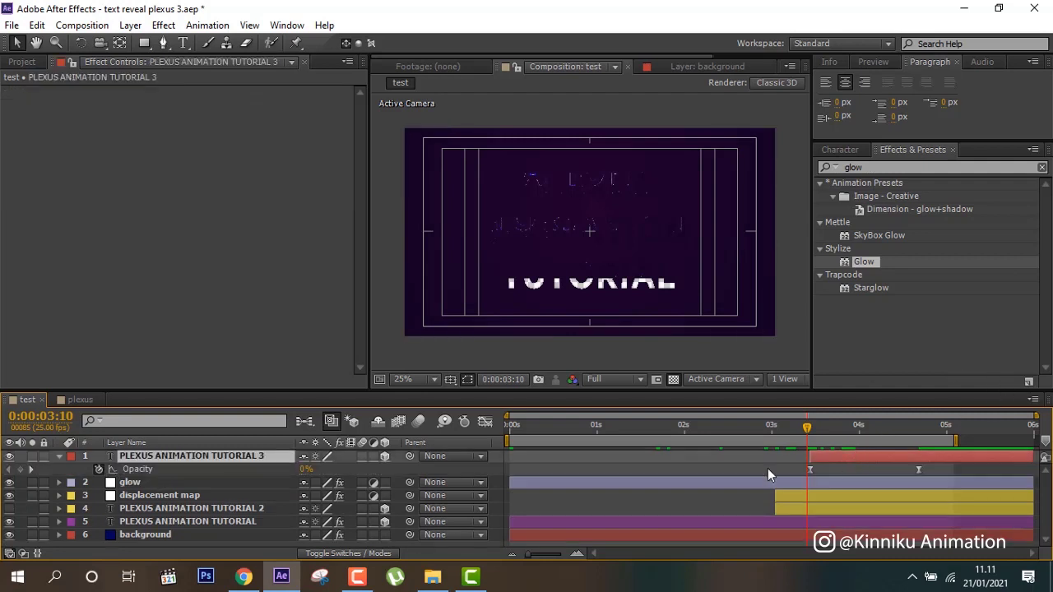
click(842, 427)
drag(841, 427, 703, 458)
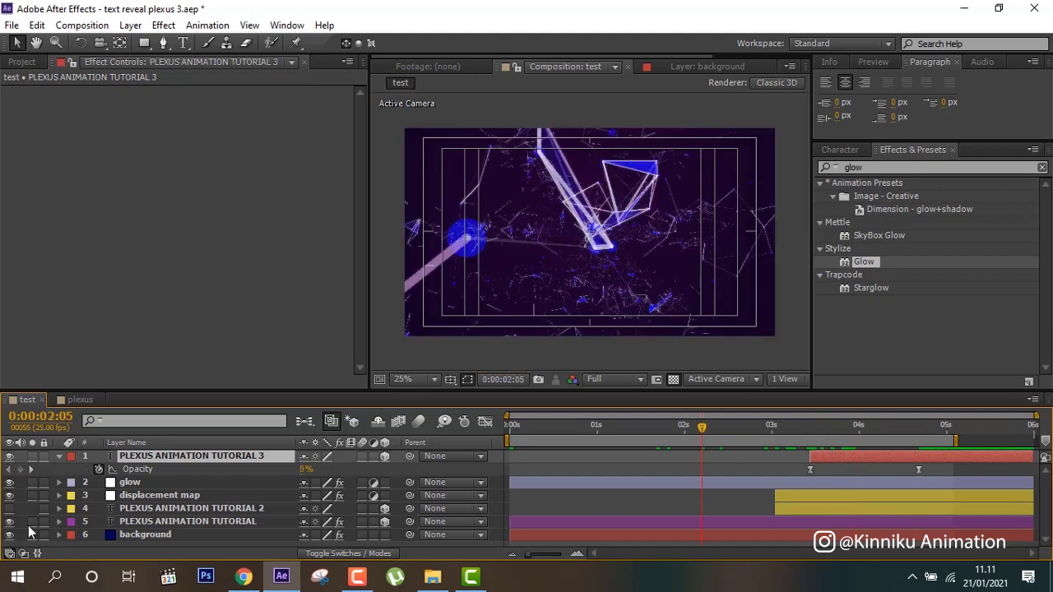
click(149, 486)
click(156, 497)
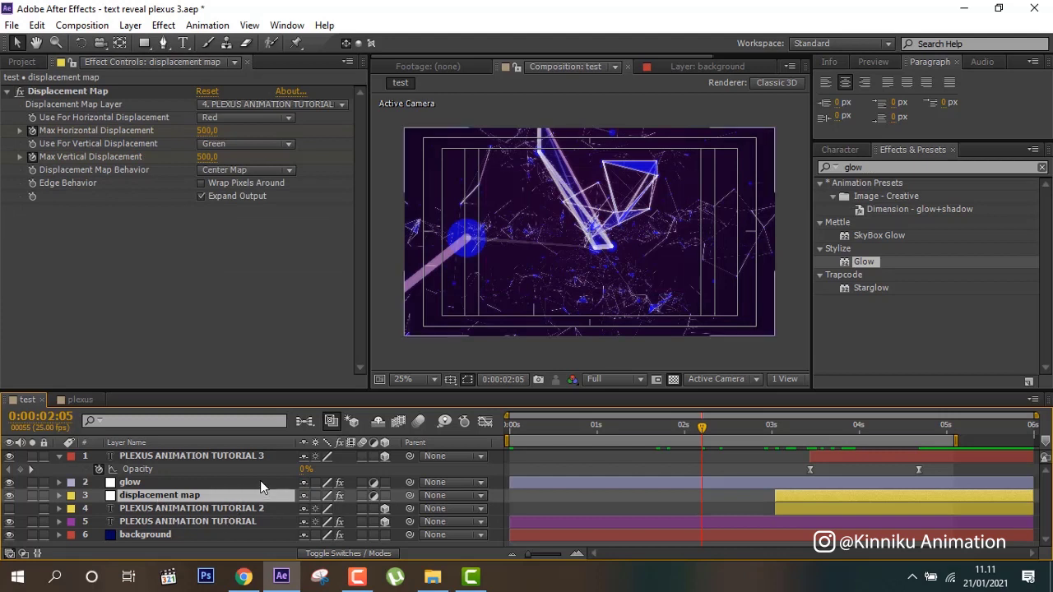
drag(705, 434, 703, 436)
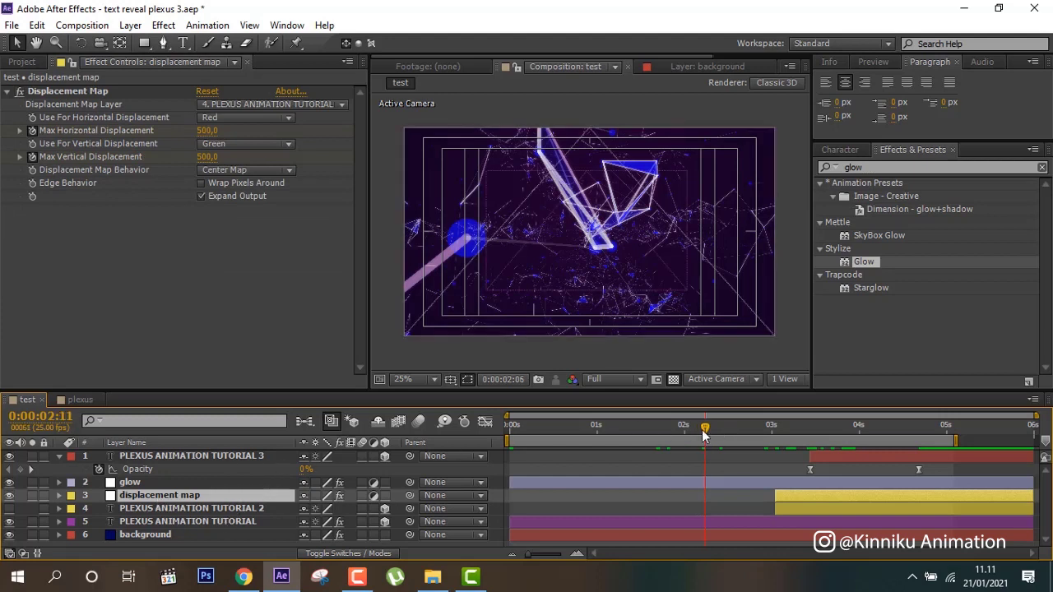
Step: Make TEXT REVEAL PLEXUS and TEXT REVEAL PLEXUS 2 3D layers, dismissing the warning
click(79, 400)
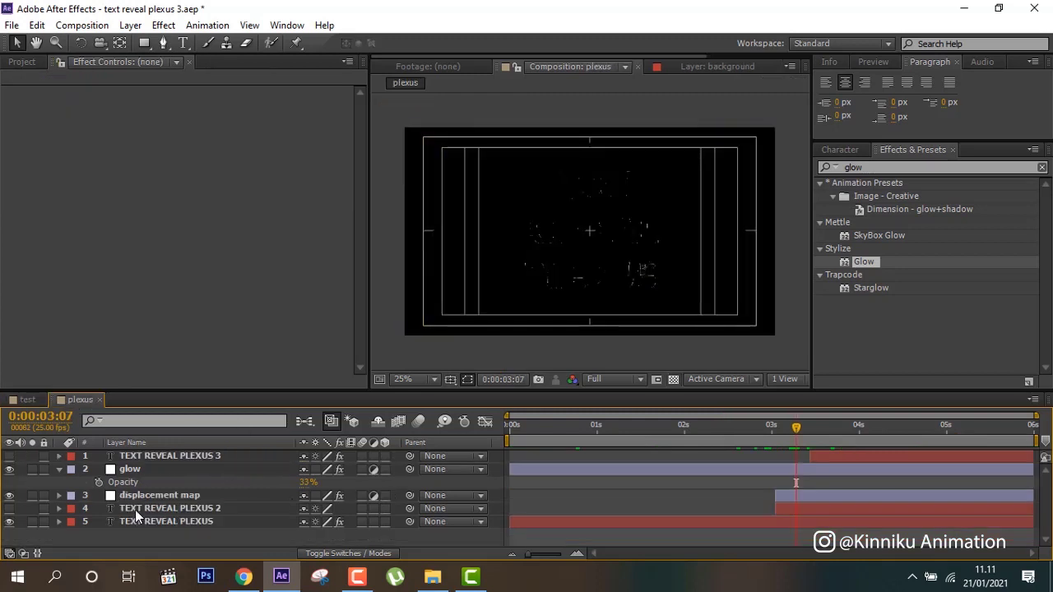
click(151, 511)
click(386, 506)
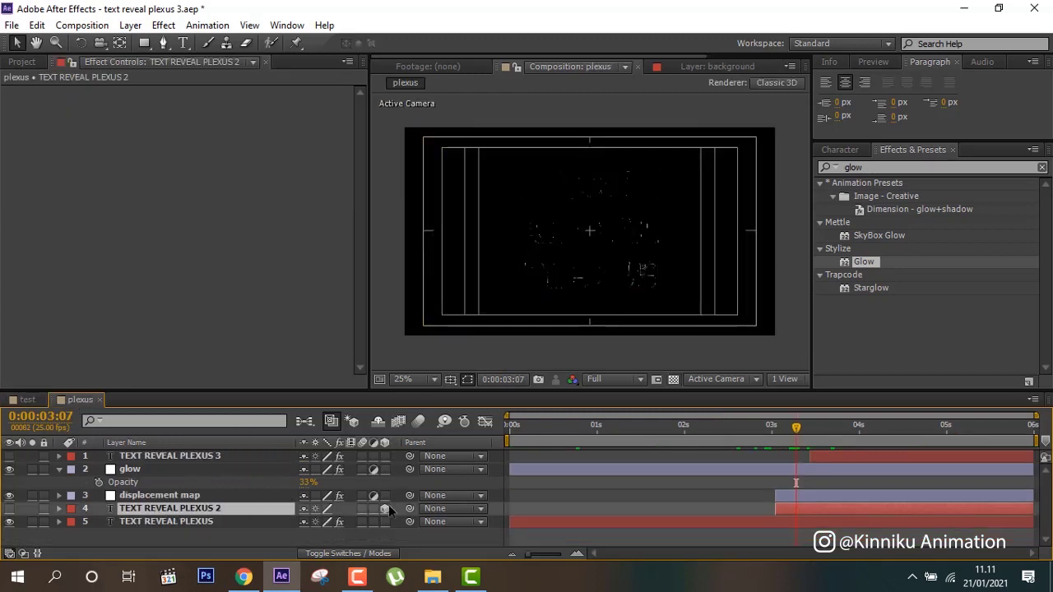
click(383, 521)
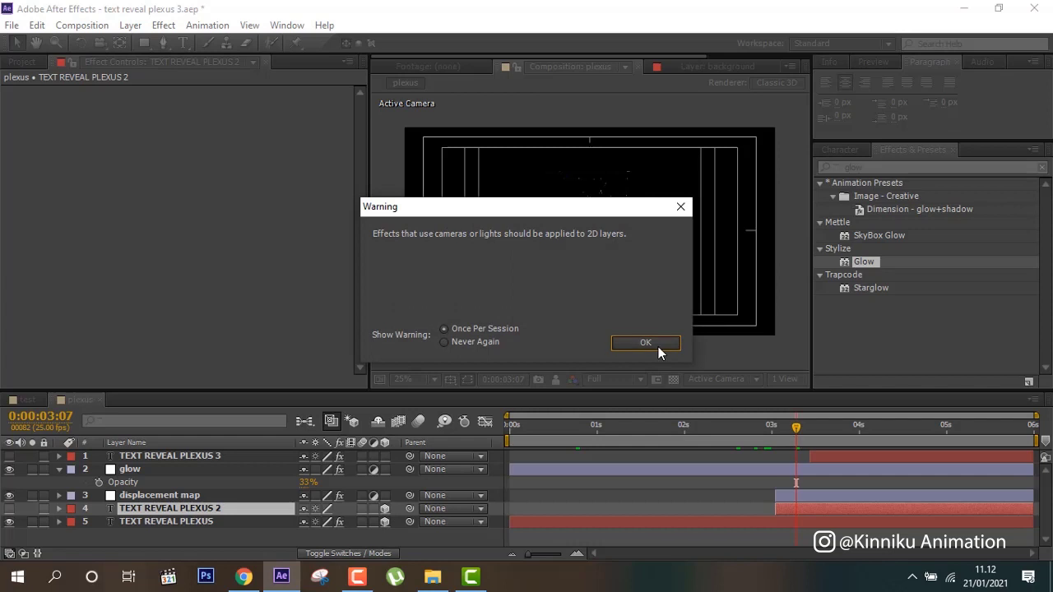
click(645, 342)
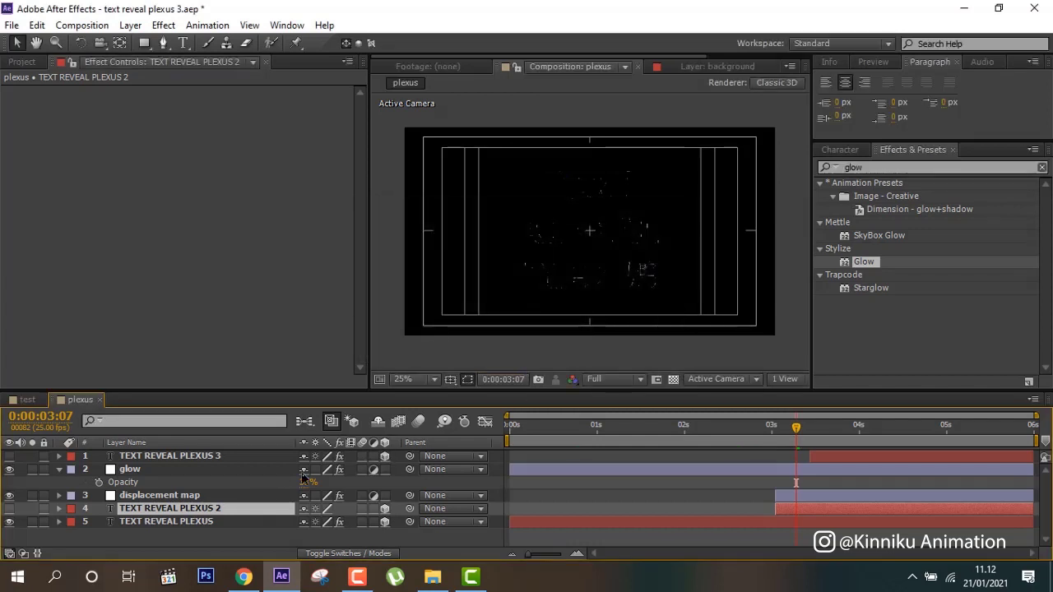
Step: Compare the result in the test composition, ending with the test comp showing
click(30, 399)
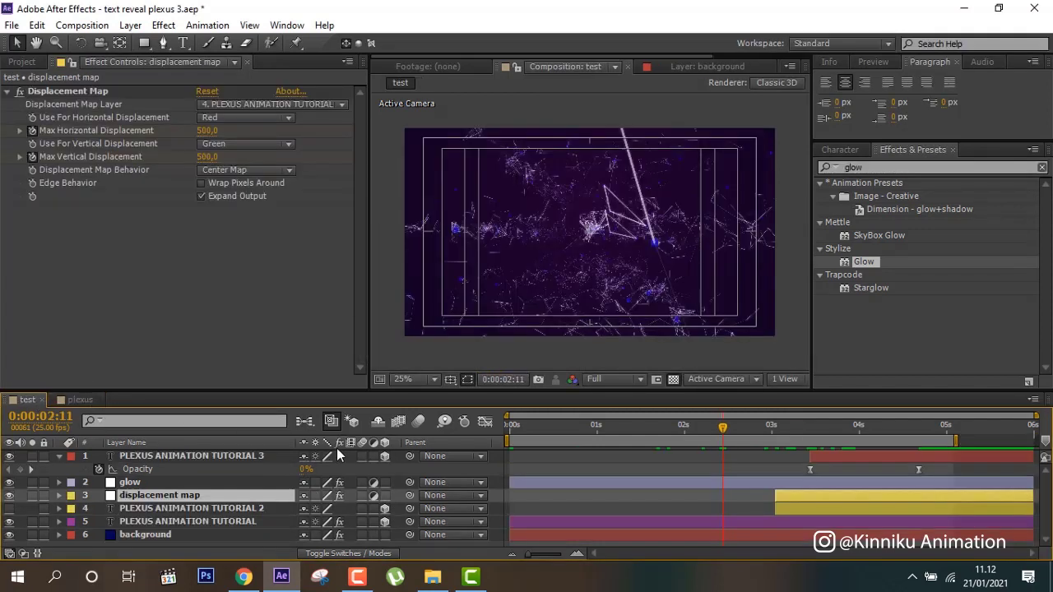
click(72, 396)
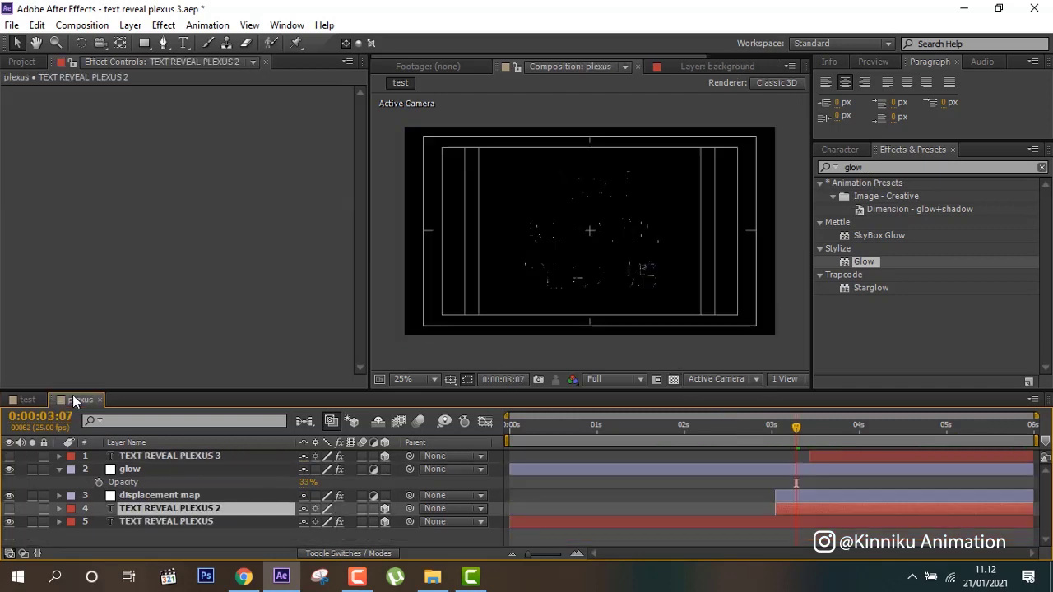
click(162, 468)
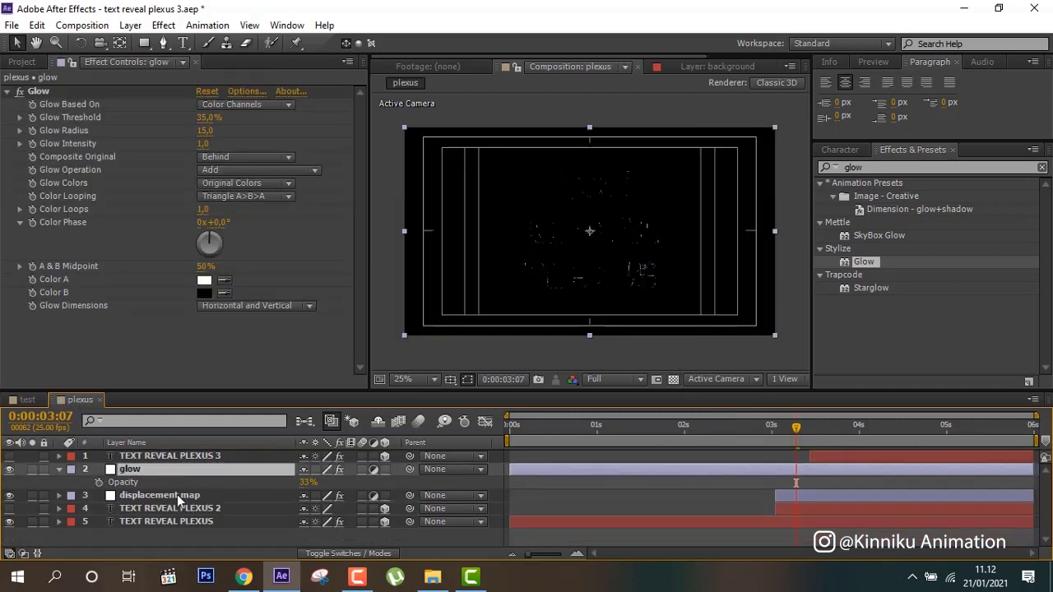
click(32, 399)
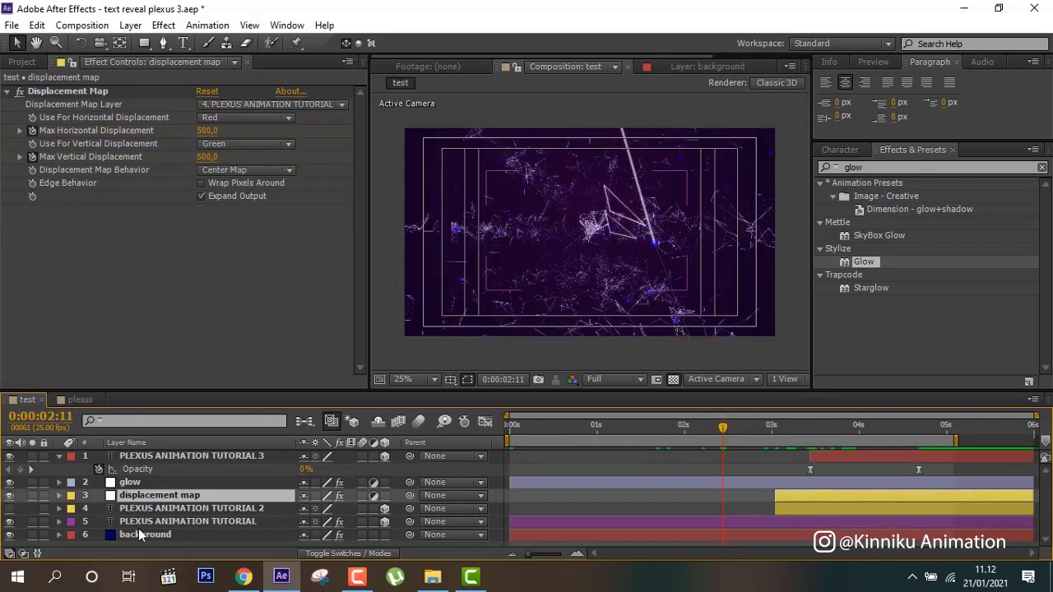
Step: Select the background layer to inspect its Ramp effect and search the effects list for 'ramp'
click(139, 535)
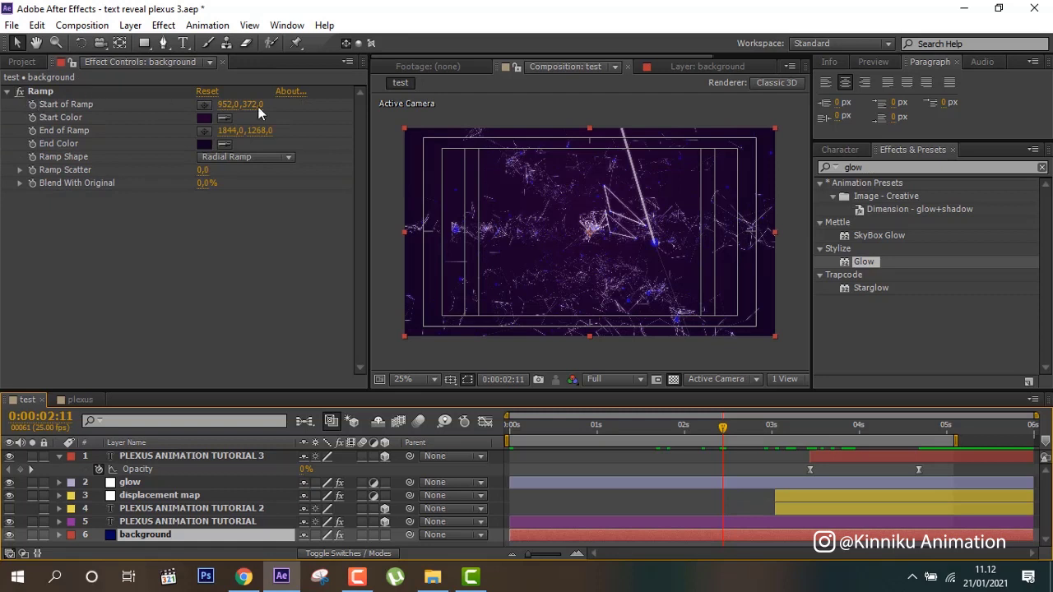
double_click(855, 167)
text(r)
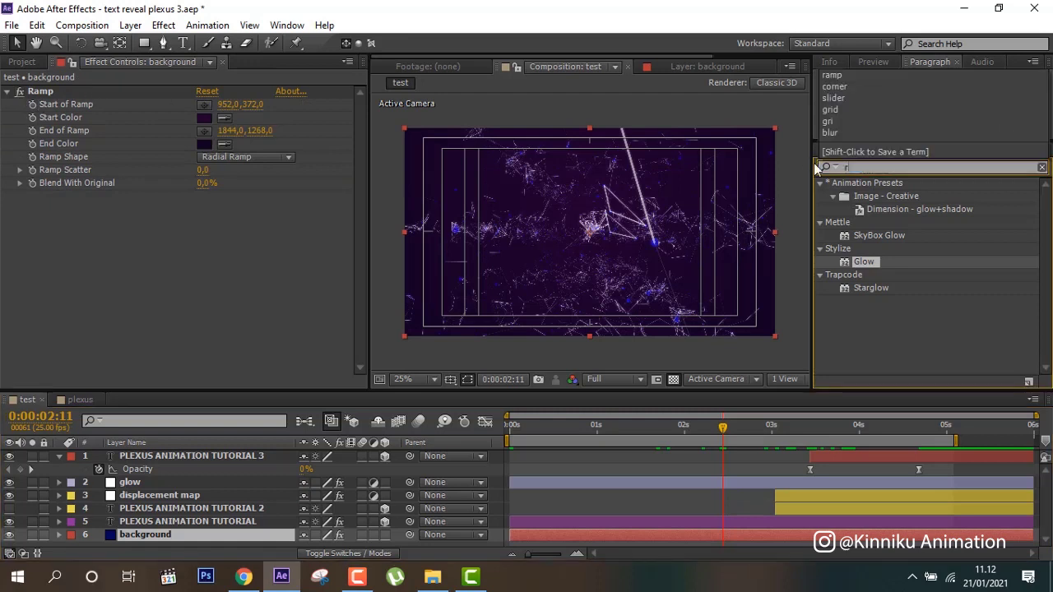
text(amp)
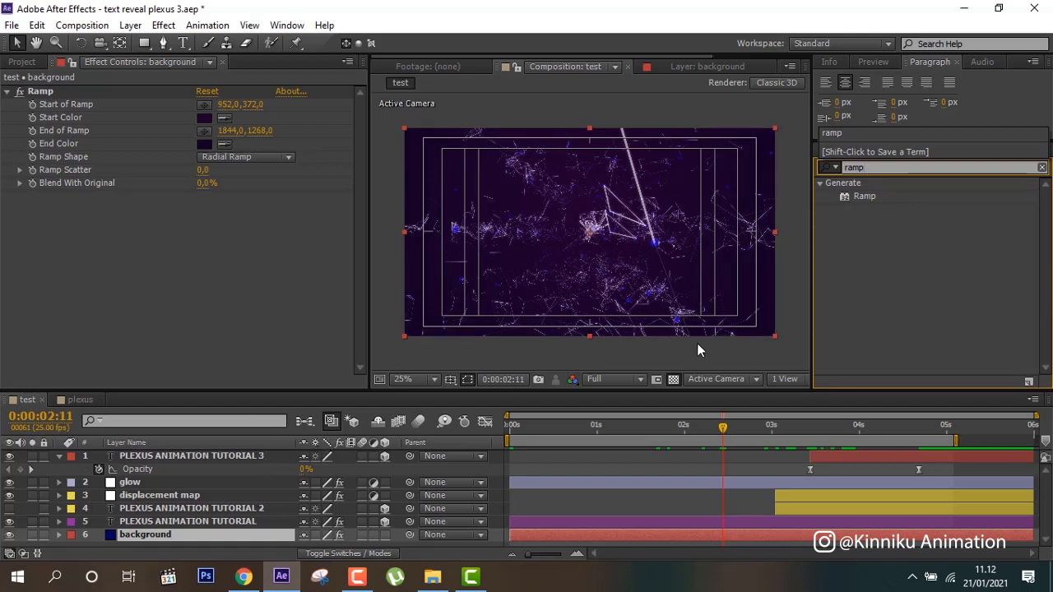
click(611, 430)
Step: Step through the reveal until the blue title fully appears over the purple radial ramp
click(670, 424)
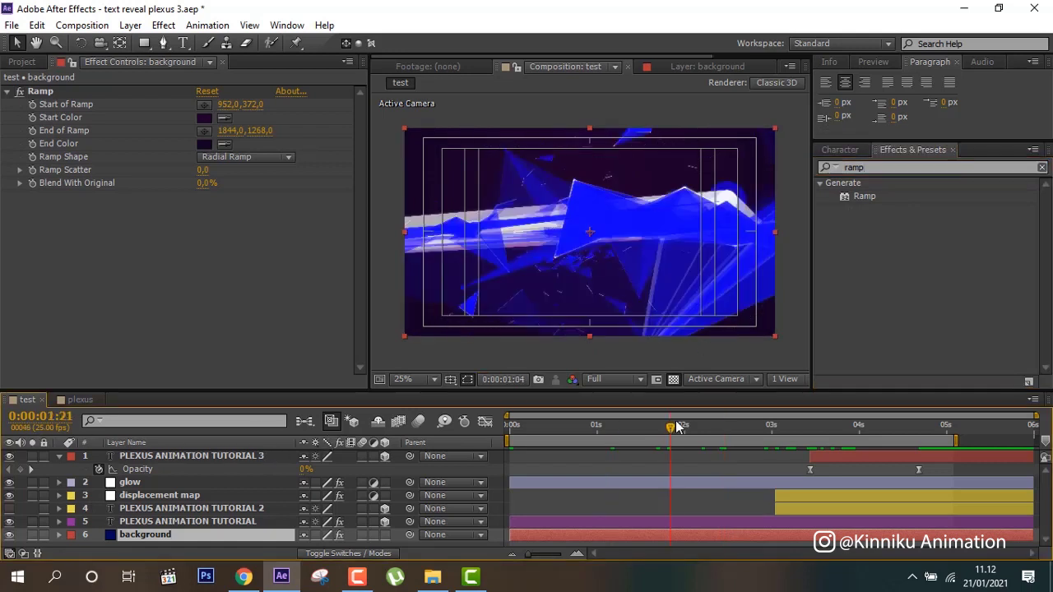
click(740, 427)
click(790, 430)
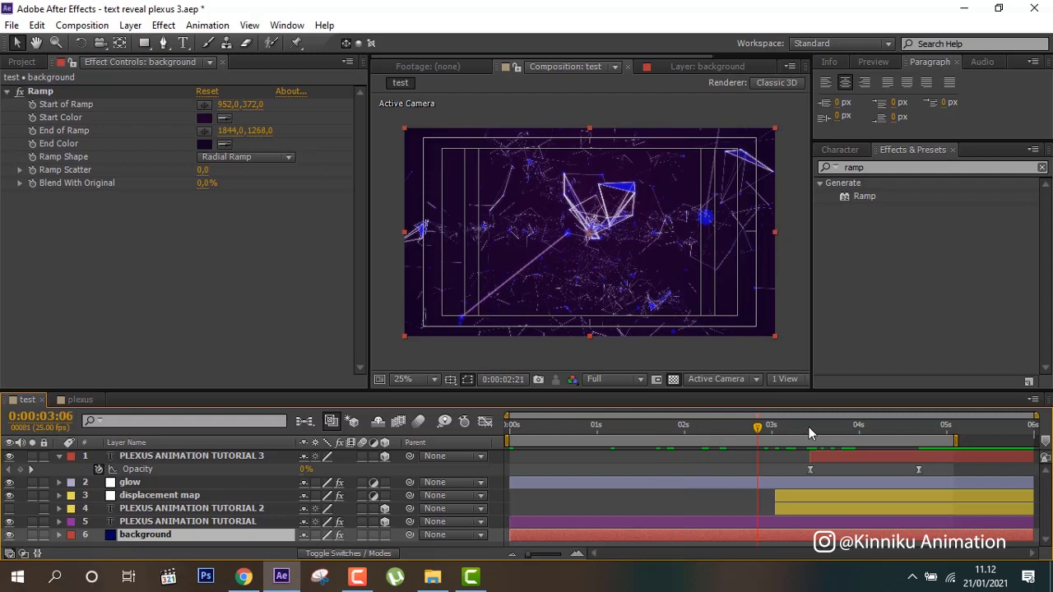
click(828, 427)
click(829, 427)
click(859, 425)
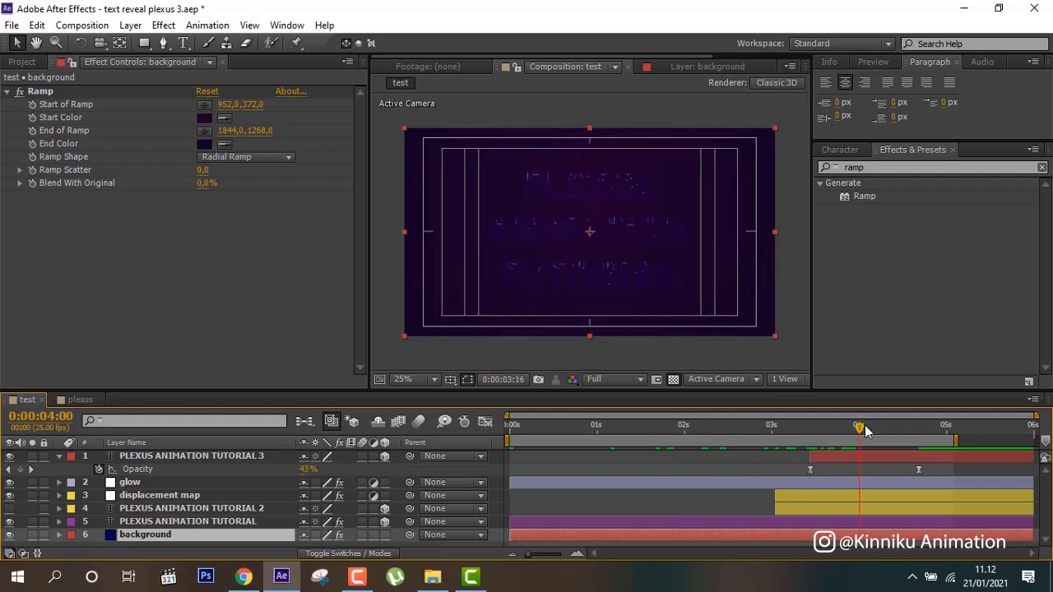
click(915, 429)
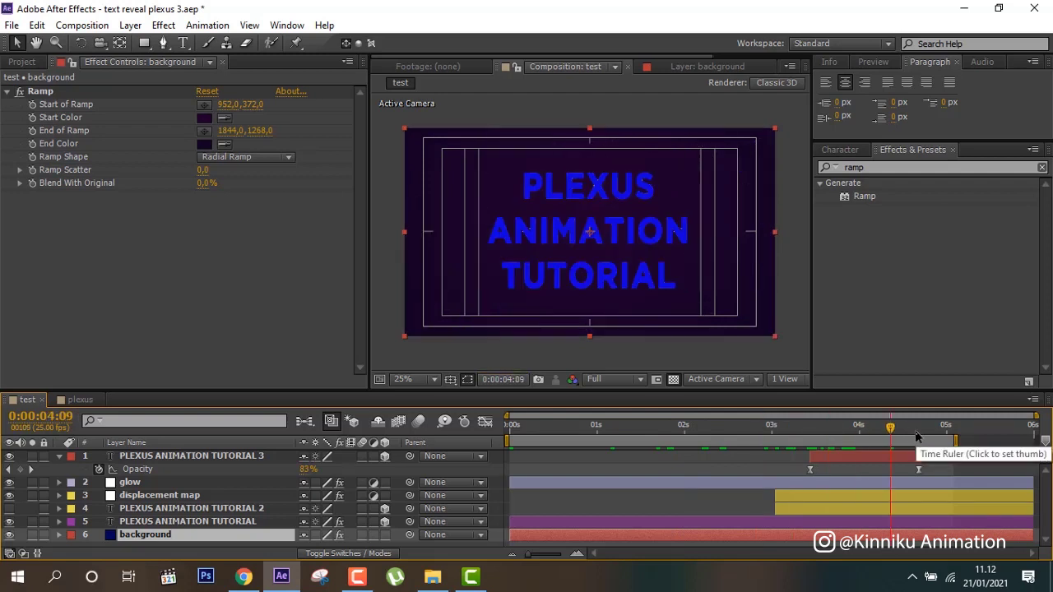